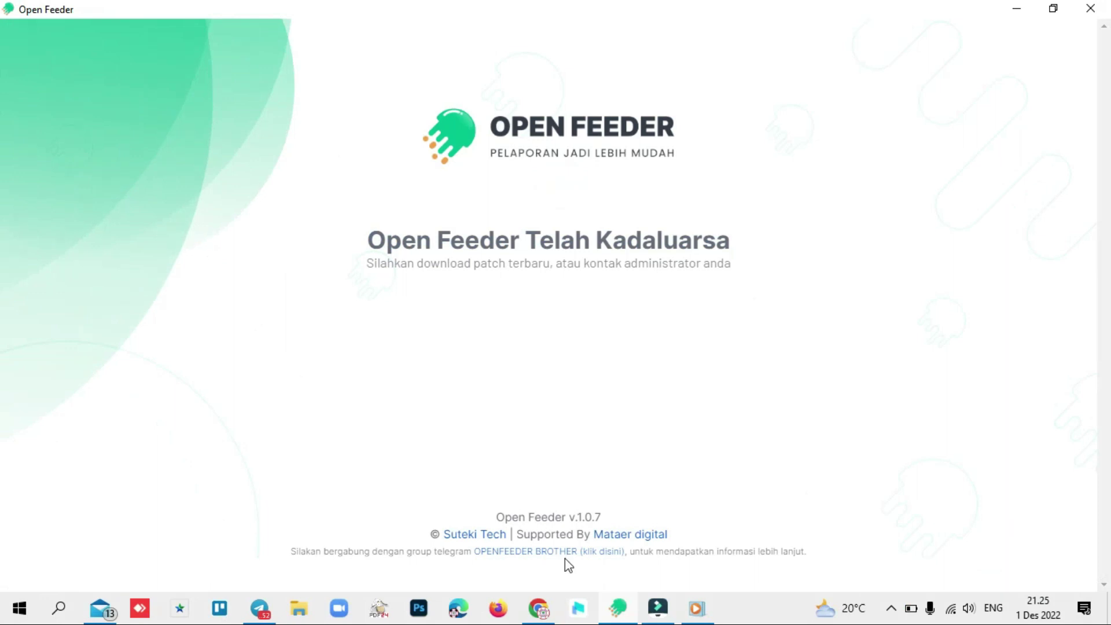
# - Switch to Telegram and open both Open Feeder v1.0.8 download links from the OPEN FEEDER BROTHER announcement in the browser
pyautogui.click(269, 609)
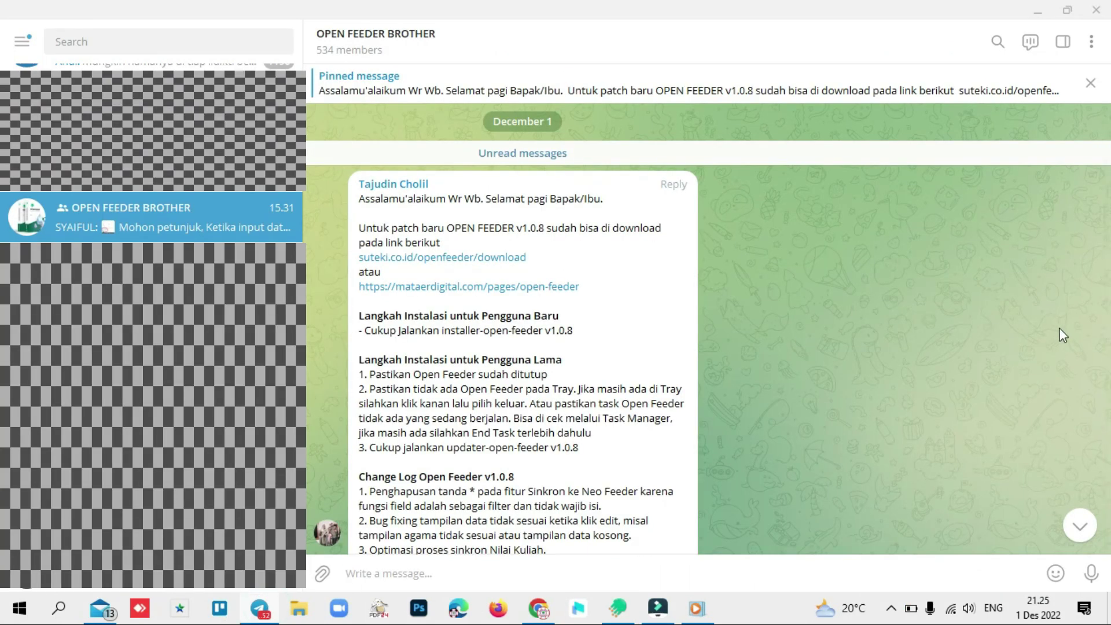
pyautogui.scroll(-2, 1108, 350)
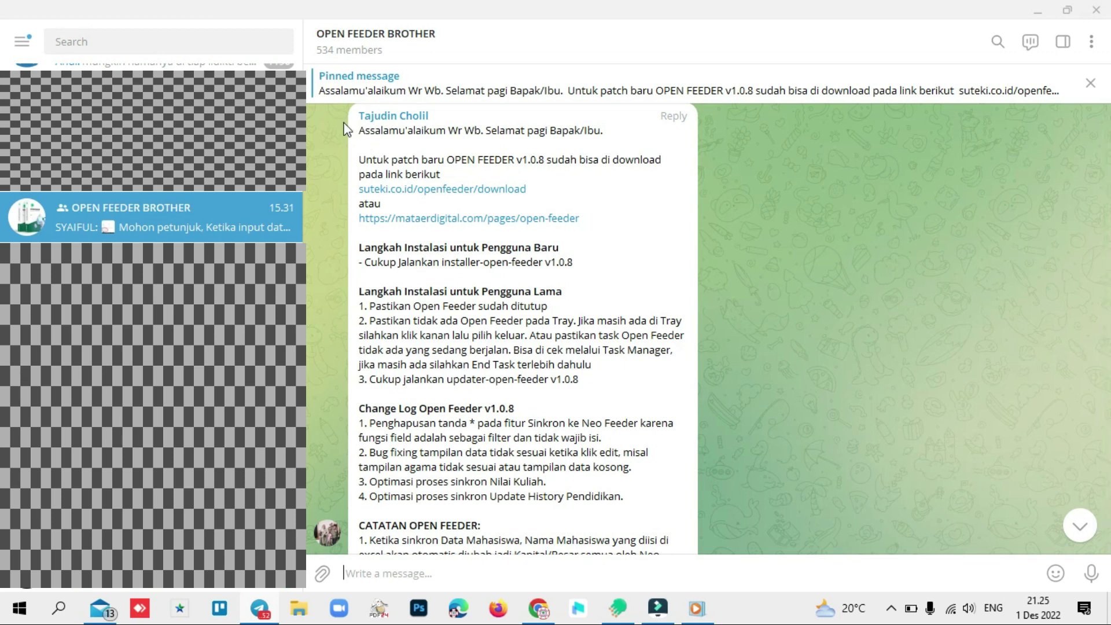
pyautogui.moveTo(377, 127); pyautogui.dragTo(615, 132)
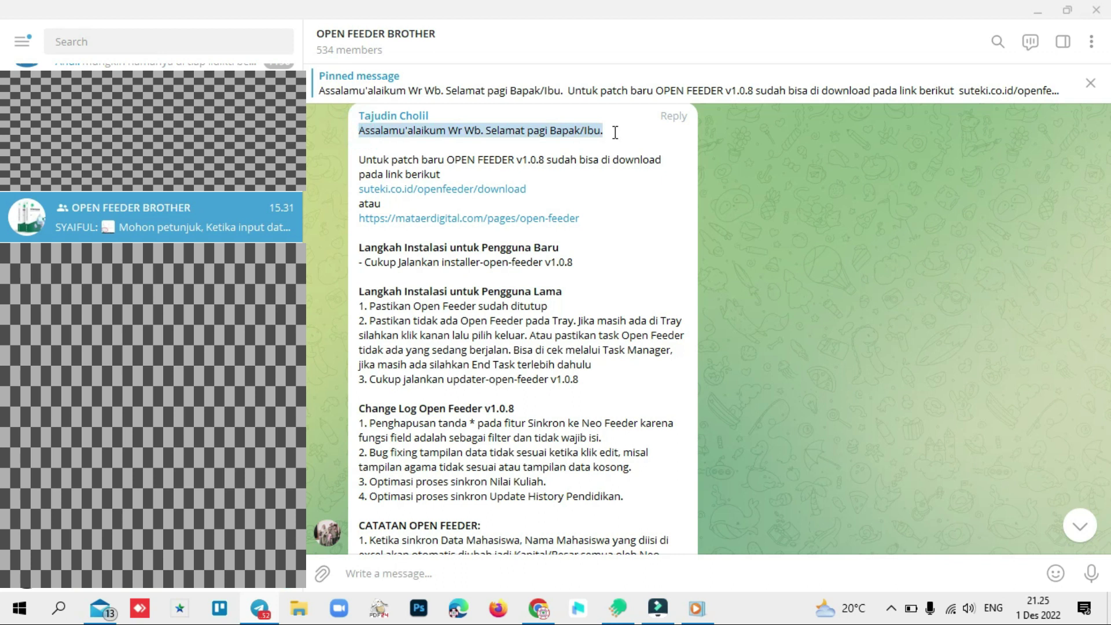
pyautogui.moveTo(358, 157); pyautogui.dragTo(450, 176)
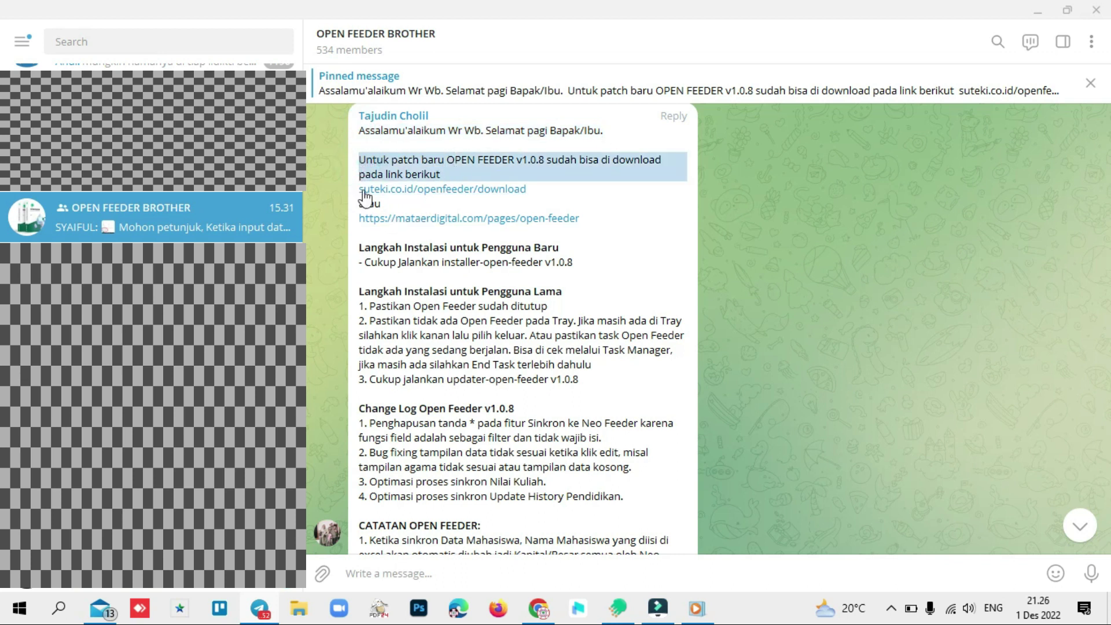
pyautogui.click(441, 194)
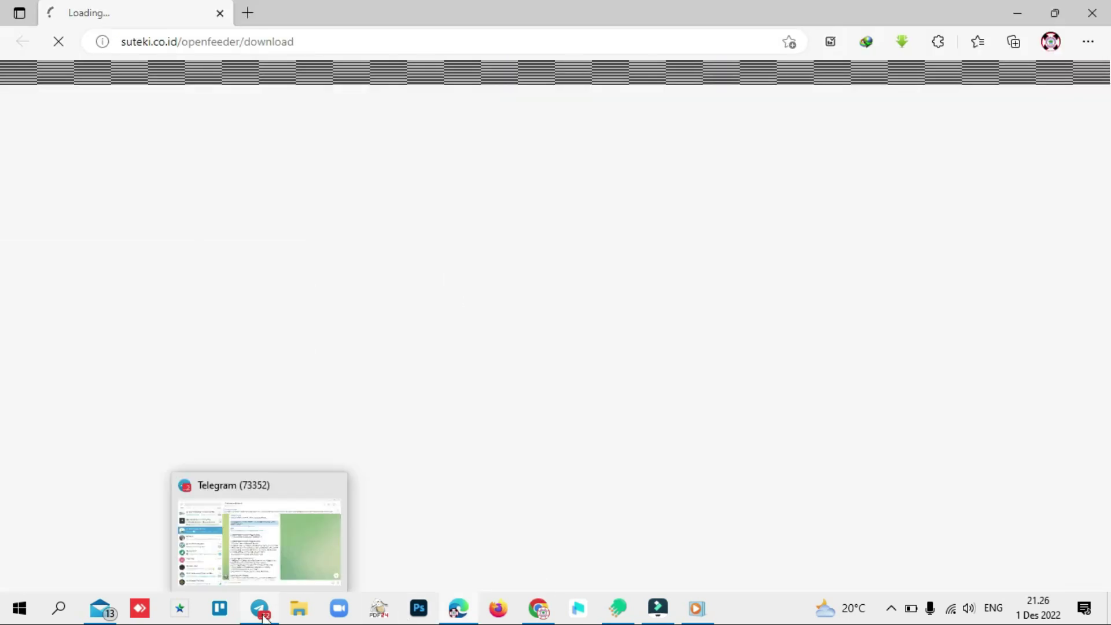
pyautogui.click(259, 608)
pyautogui.click(466, 220)
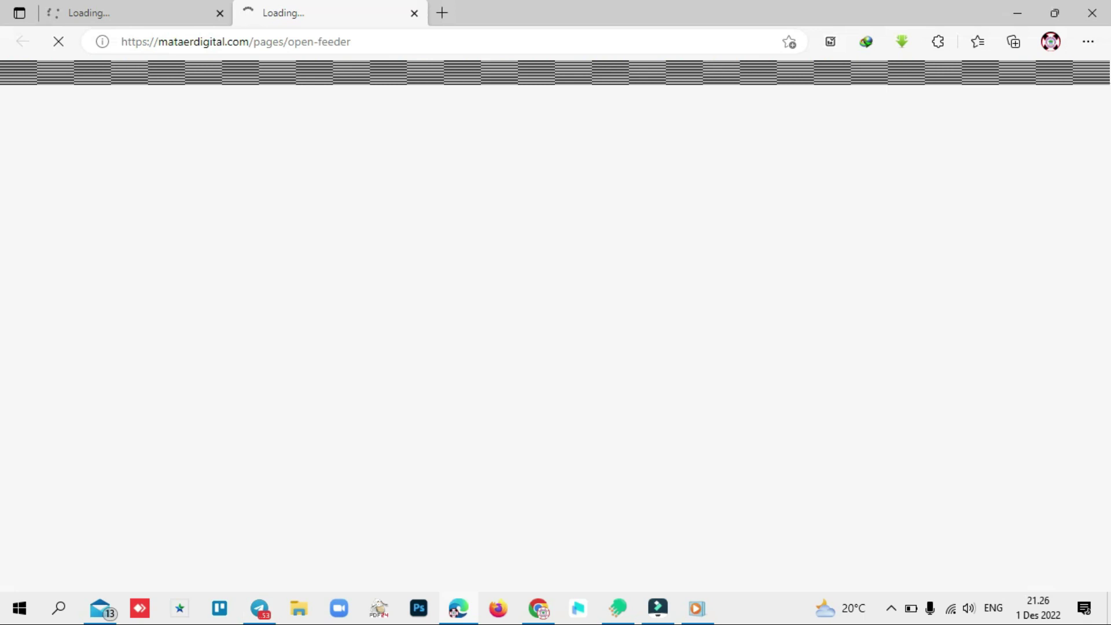
# - Return to the Telegram announcement and read the installation steps for new and existing Open Feeder users
pyautogui.click(259, 607)
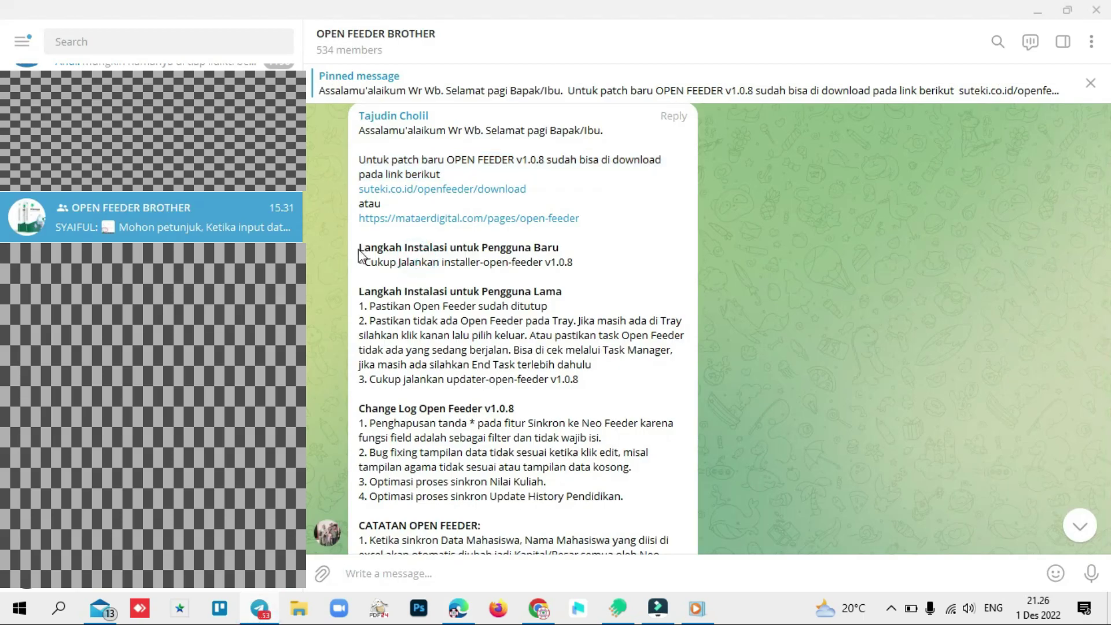
pyautogui.moveTo(374, 250); pyautogui.dragTo(568, 254)
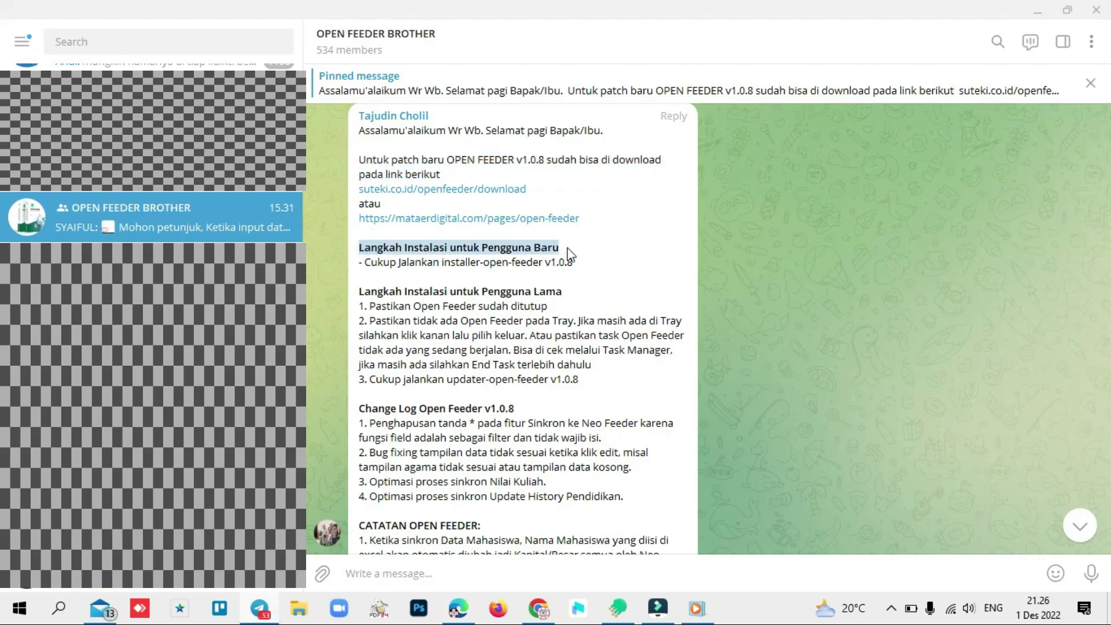
pyautogui.moveTo(360, 267); pyautogui.dragTo(577, 263)
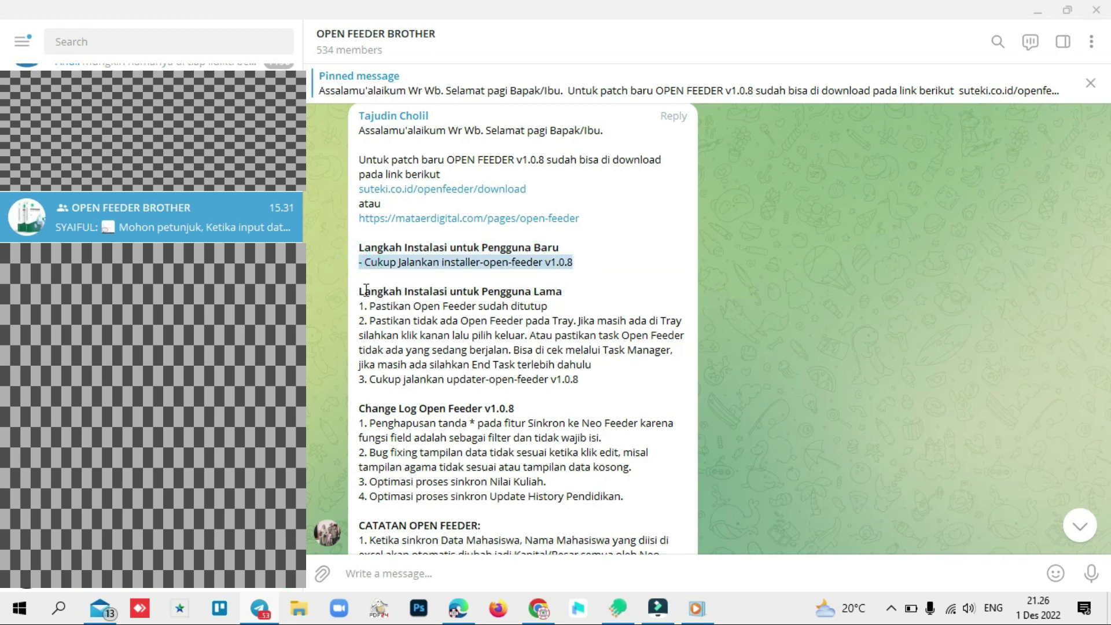
pyautogui.moveTo(359, 295); pyautogui.dragTo(562, 297)
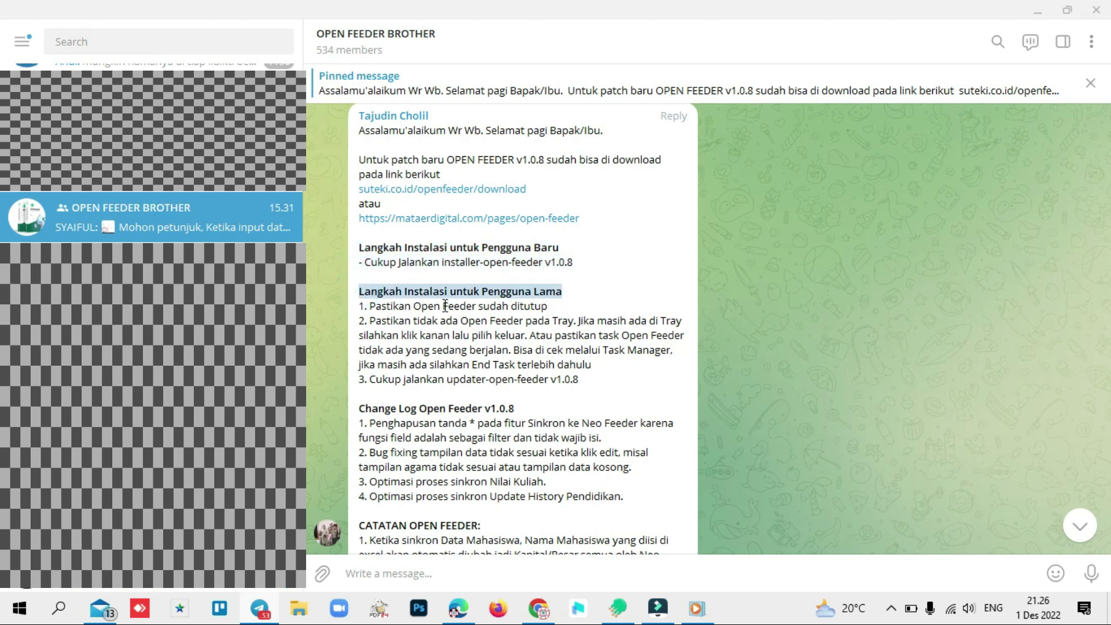
pyautogui.moveTo(362, 308); pyautogui.dragTo(556, 308)
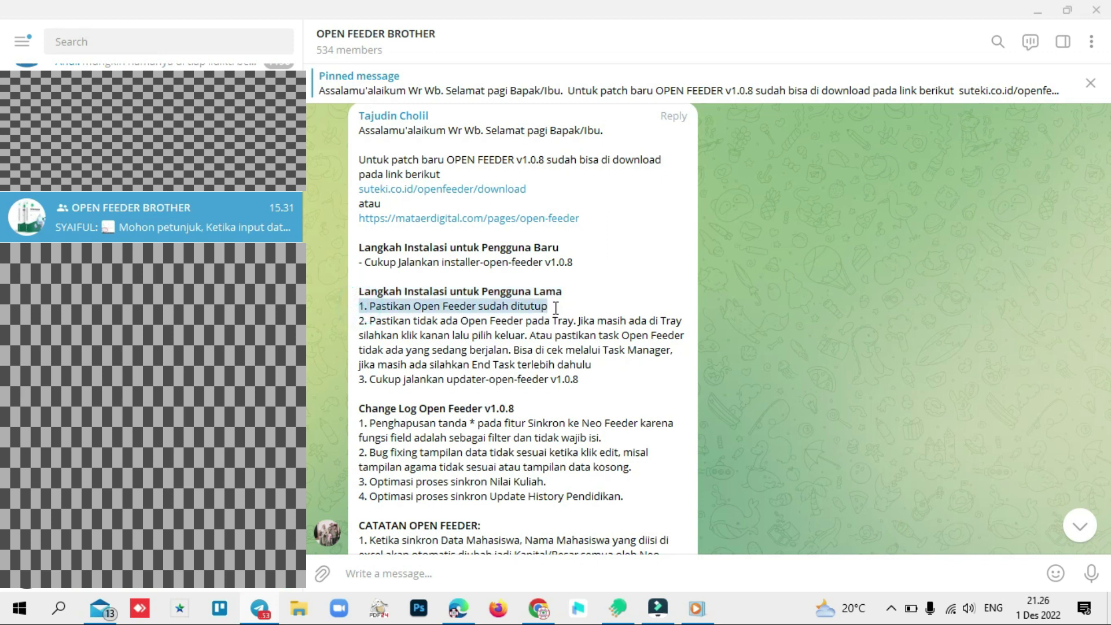
pyautogui.moveTo(359, 325); pyautogui.dragTo(682, 367)
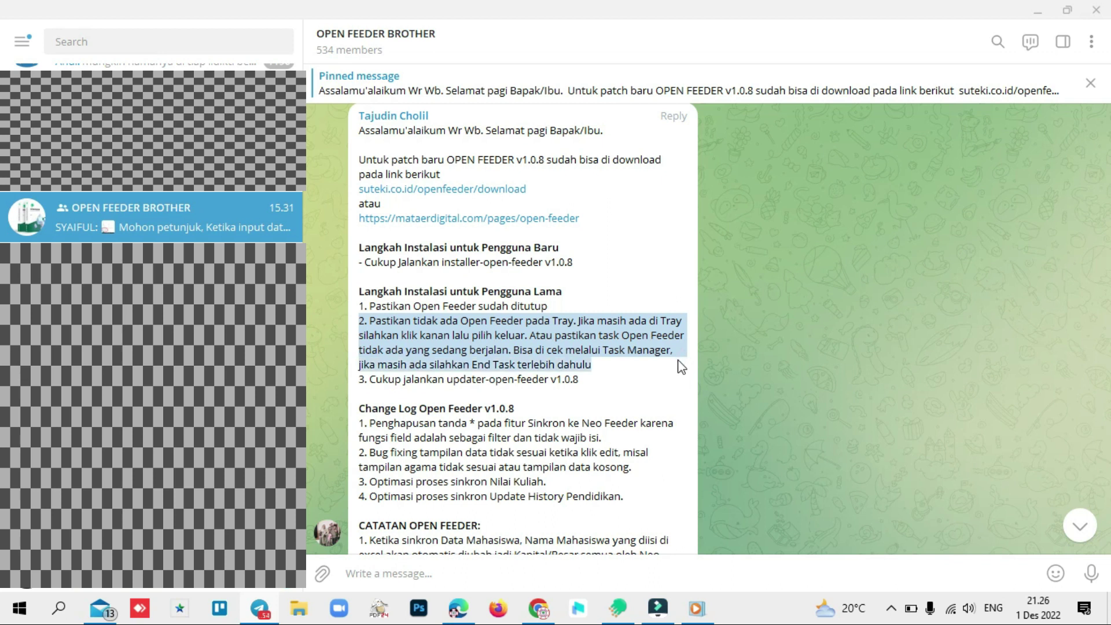
pyautogui.moveTo(349, 383); pyautogui.dragTo(563, 387)
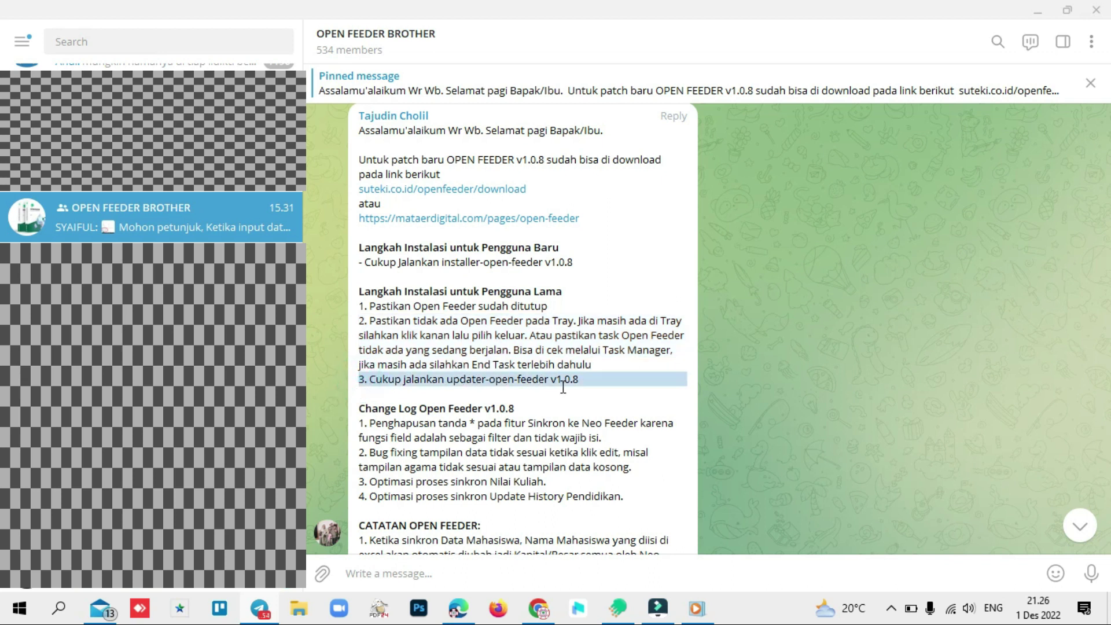
# - Read the four change log items for Open Feeder v1.0.8 in the announcement
pyautogui.moveTo(361, 412); pyautogui.dragTo(520, 409)
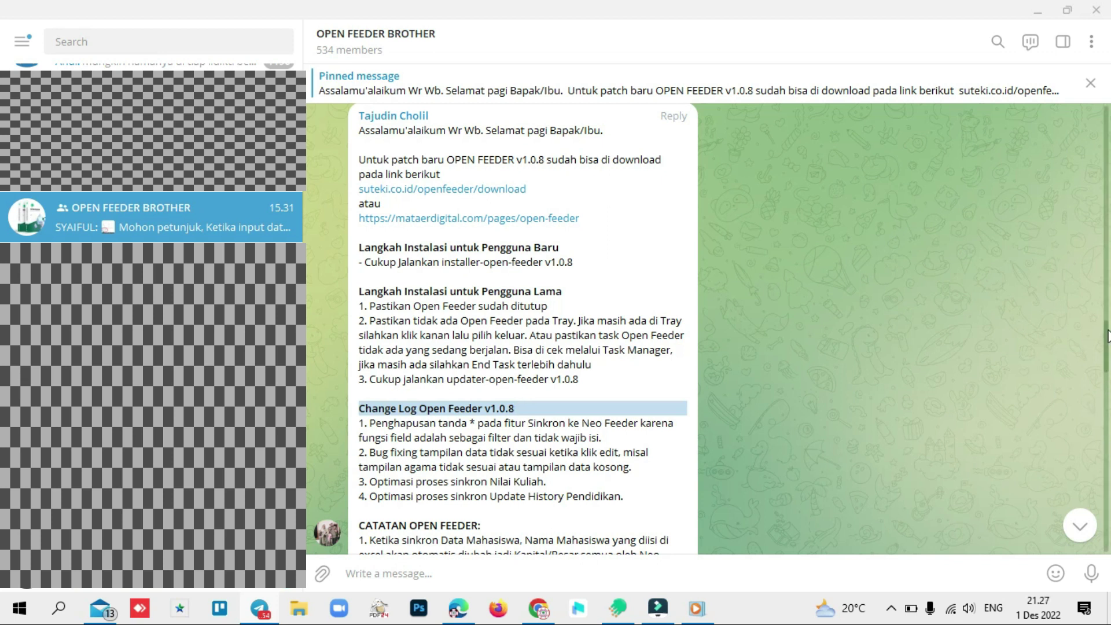
pyautogui.moveTo(1108, 338); pyautogui.dragTo(1108, 371)
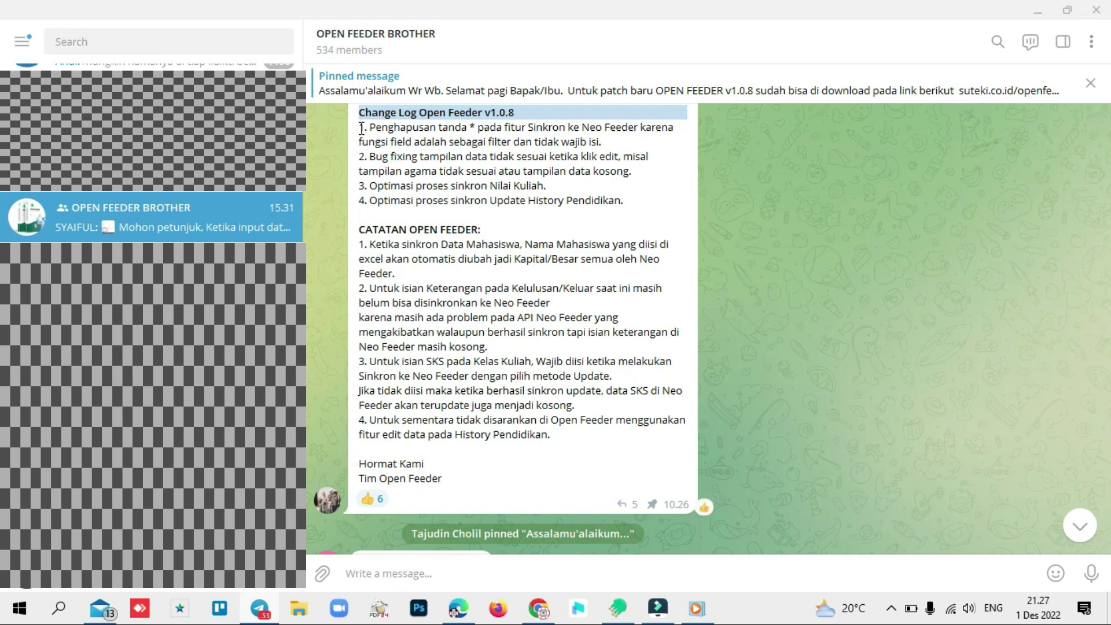
pyautogui.moveTo(362, 127); pyautogui.dragTo(612, 148)
pyautogui.moveTo(361, 156); pyautogui.dragTo(640, 171)
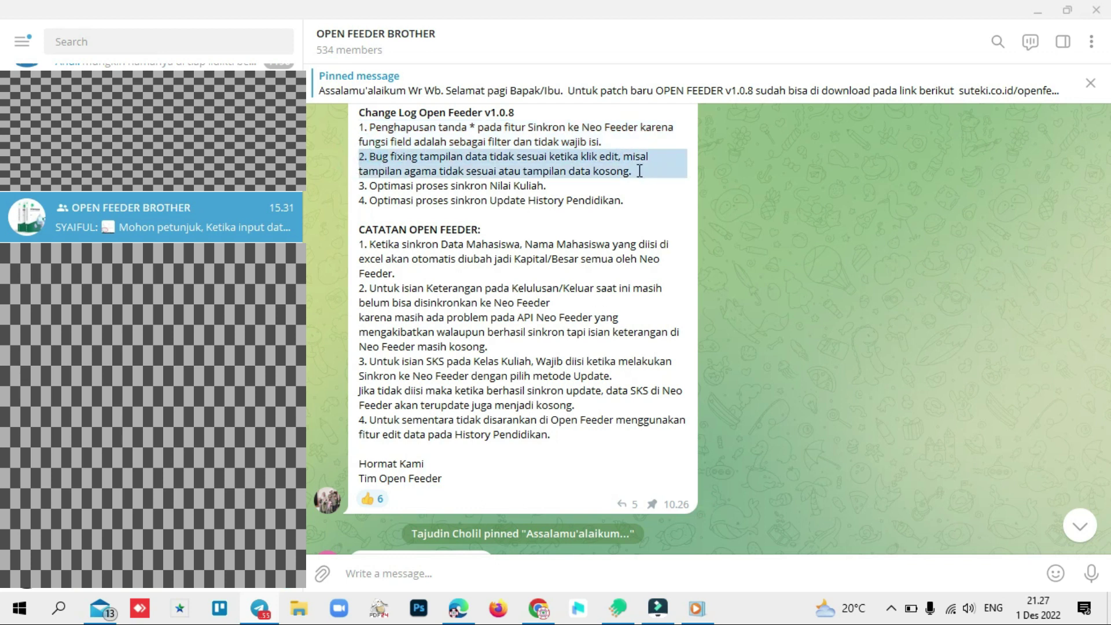
pyautogui.moveTo(360, 186); pyautogui.dragTo(545, 188)
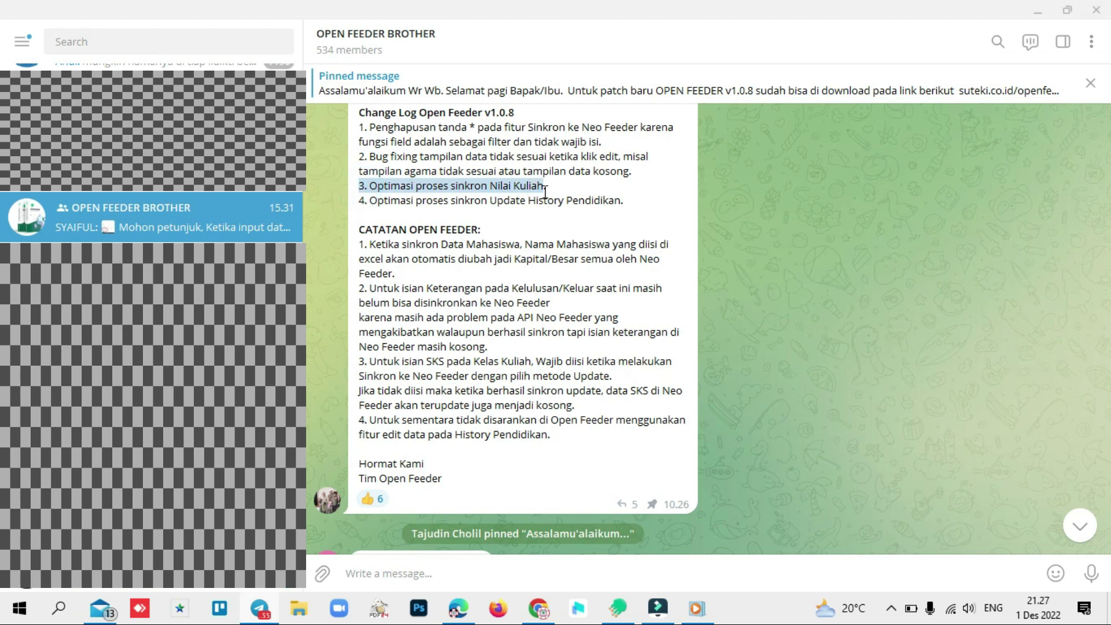
pyautogui.moveTo(359, 201); pyautogui.dragTo(628, 202)
# - Read the four usage notes under "CATATAN OPEN FEEDER" in the announcement
pyautogui.moveTo(360, 230); pyautogui.dragTo(526, 227)
pyautogui.moveTo(359, 248); pyautogui.dragTo(443, 277)
pyautogui.moveTo(360, 288); pyautogui.dragTo(512, 342)
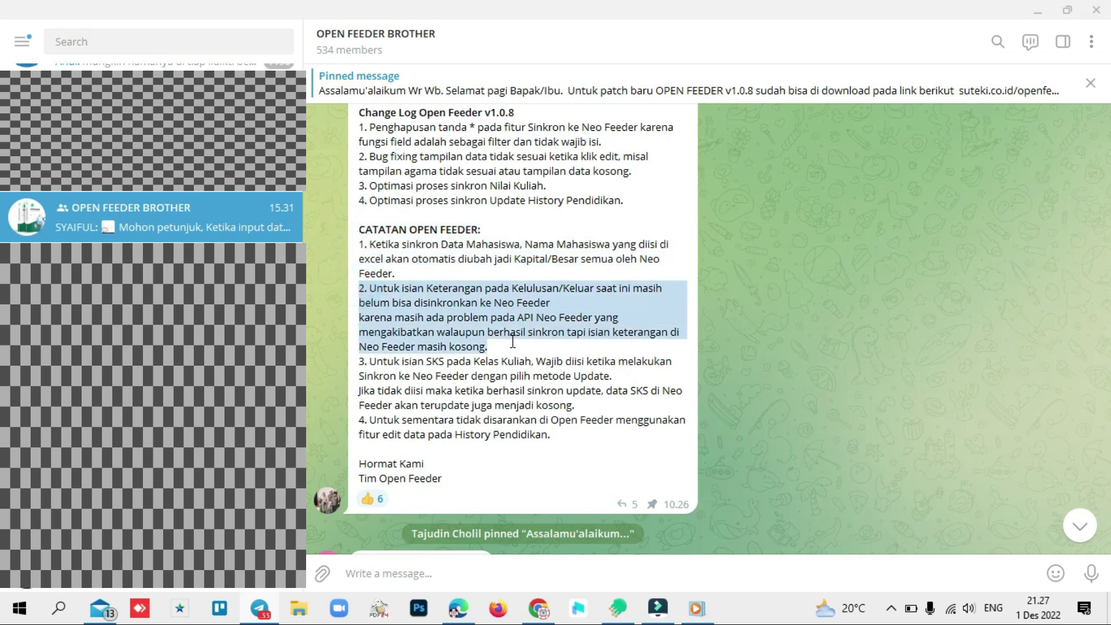
pyautogui.moveTo(361, 361); pyautogui.dragTo(606, 409)
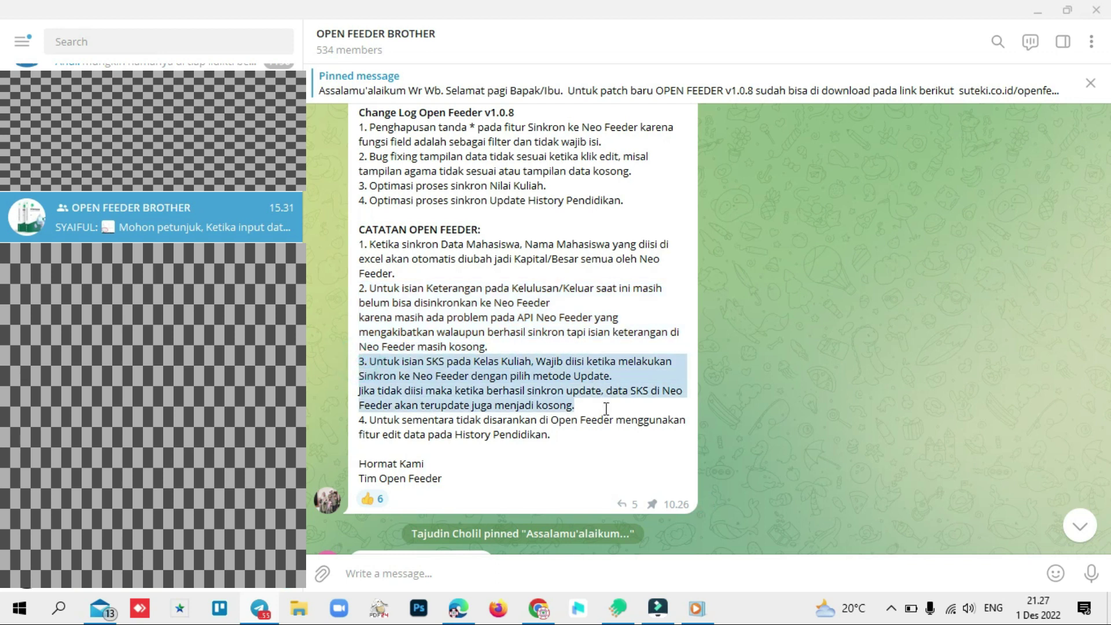
pyautogui.moveTo(359, 429); pyautogui.dragTo(657, 449)
pyautogui.click(655, 414)
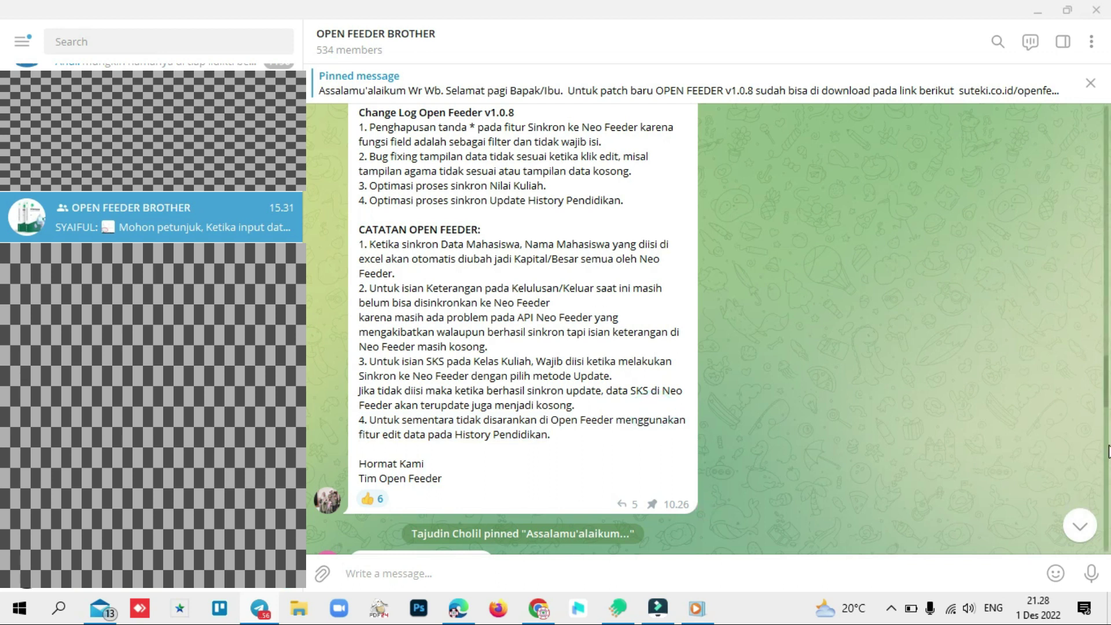
# - Go back to the announcement's "Langkah Instalasi untuk Pengguna Lama" section and highlight its heading
pyautogui.moveTo(1106, 406); pyautogui.dragTo(1105, 389)
pyautogui.scroll(3, 1106, 389)
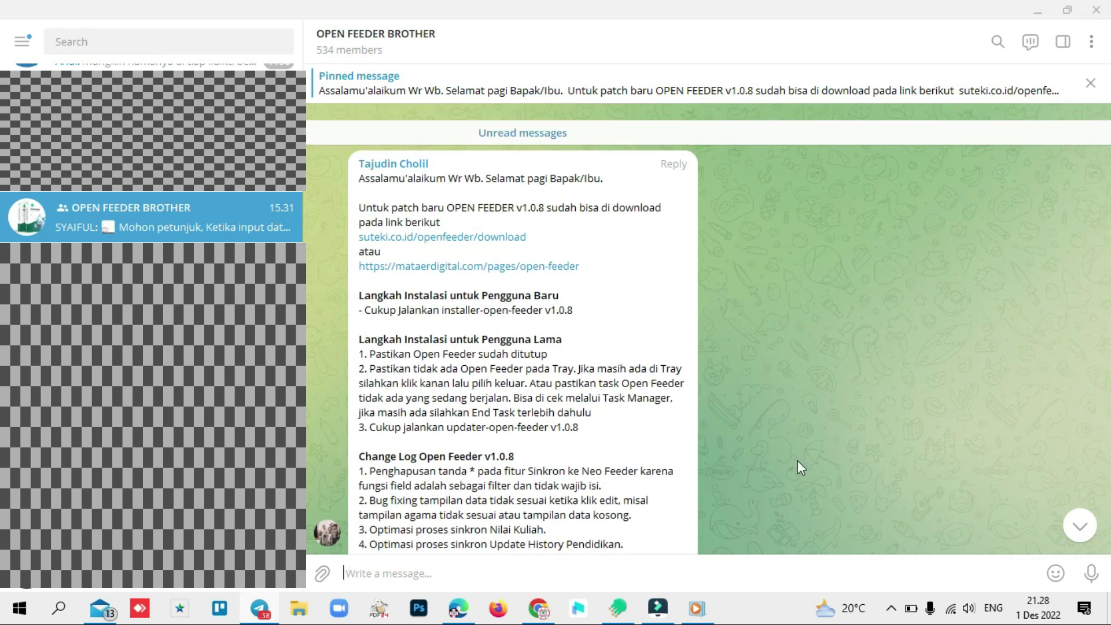
pyautogui.moveTo(360, 340); pyautogui.dragTo(565, 345)
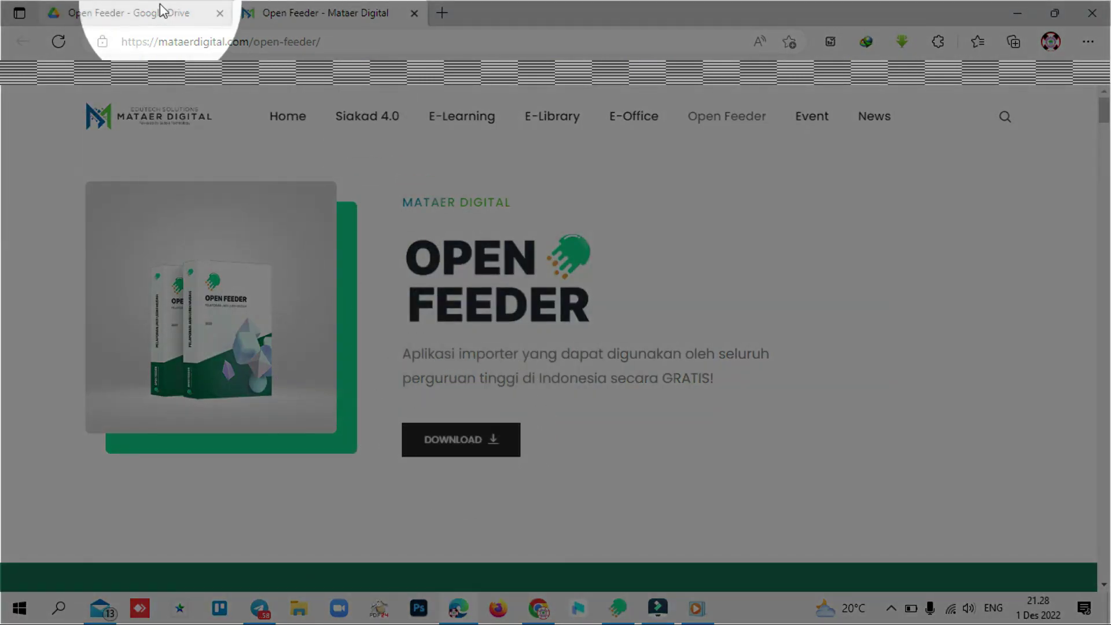
# - View the Open Feeder download form on the Mataer Digital page in the browser and close it without filling it in
pyautogui.click(463, 441)
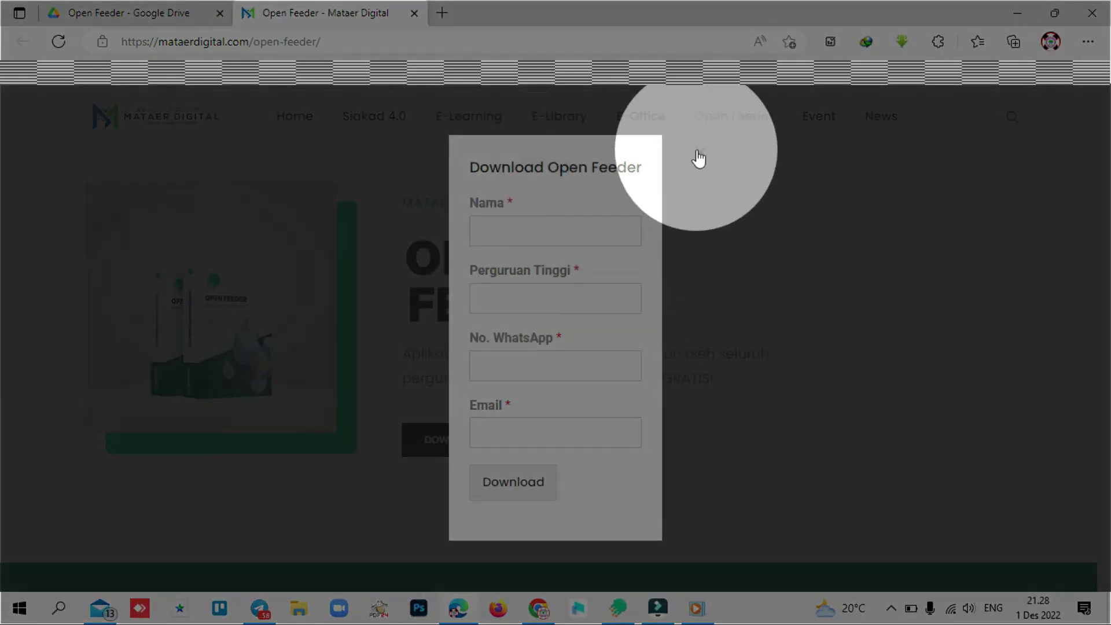
pyautogui.click(701, 153)
# - Download updater-open-feeder v1.0.8.exe from the App folder of the shared Open Feeder Google Drive folder, accepting the missing virus scan
pyautogui.click(159, 17)
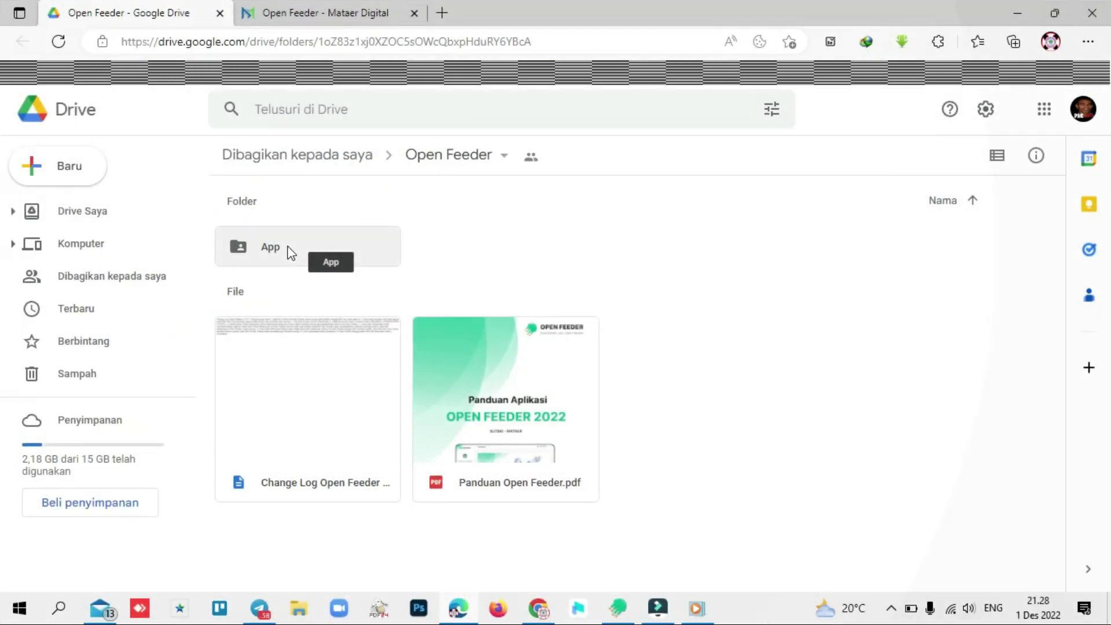
pyautogui.doubleClick(292, 253)
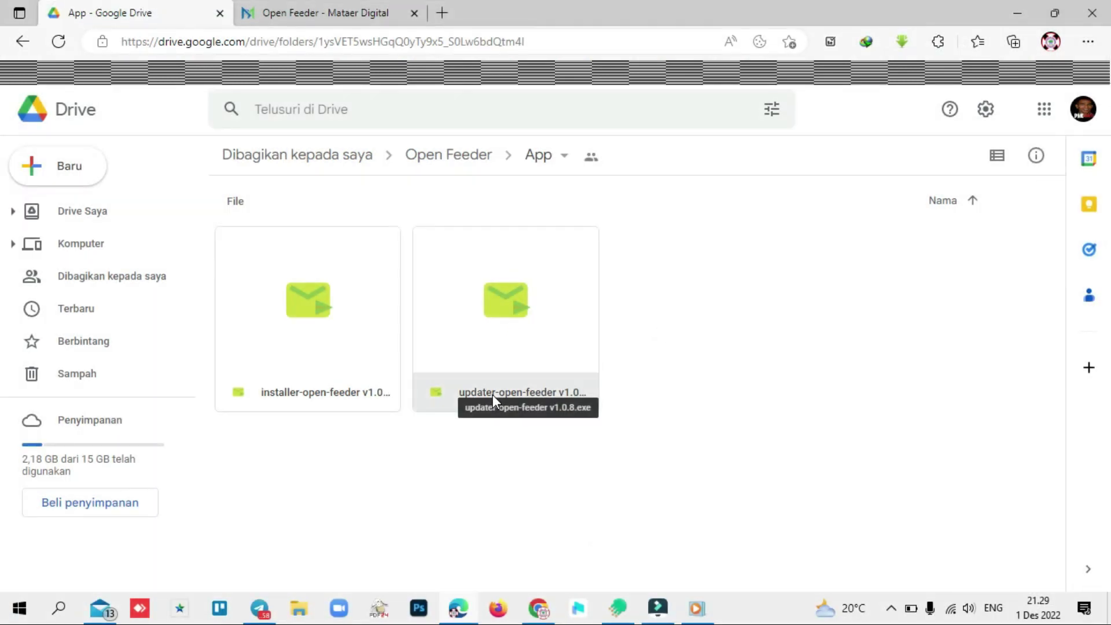
pyautogui.click(492, 393)
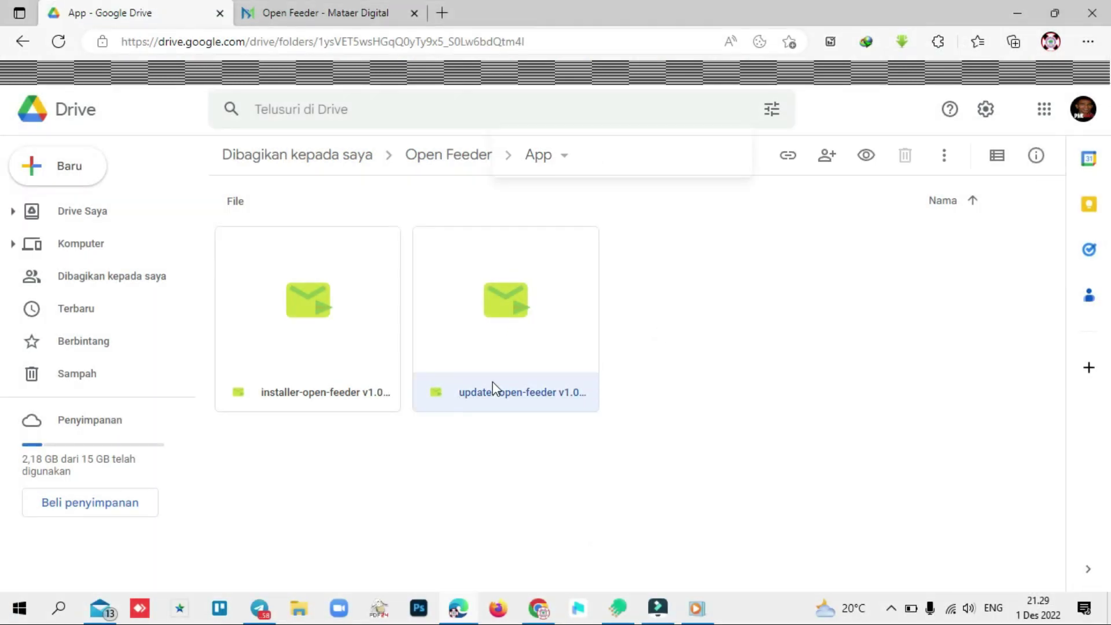
pyautogui.rightClick(492, 386)
pyautogui.click(556, 522)
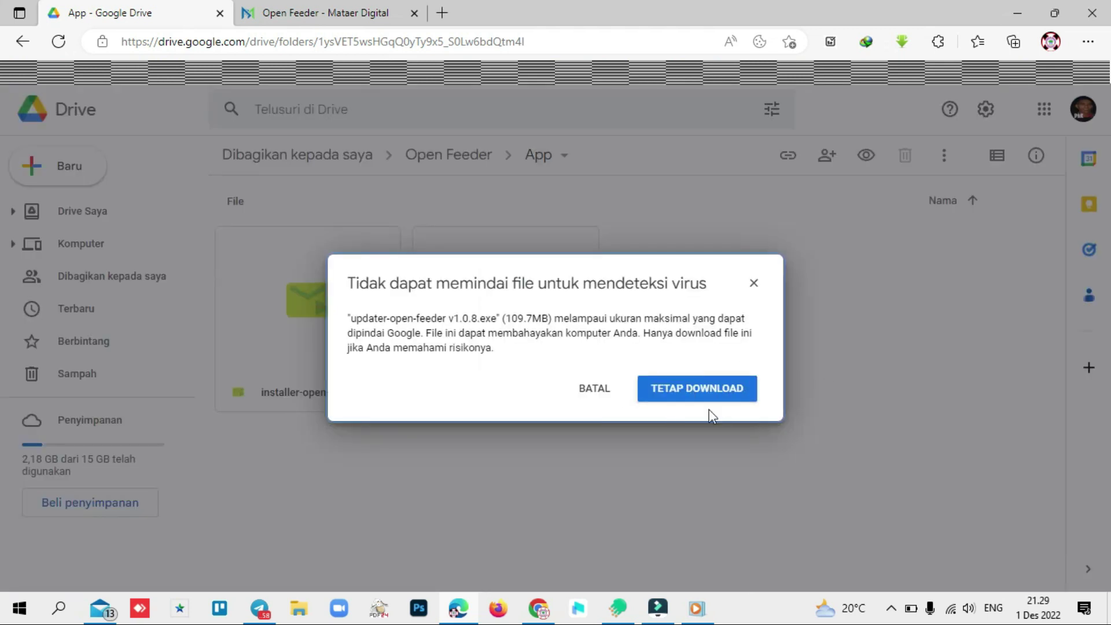
pyautogui.click(688, 391)
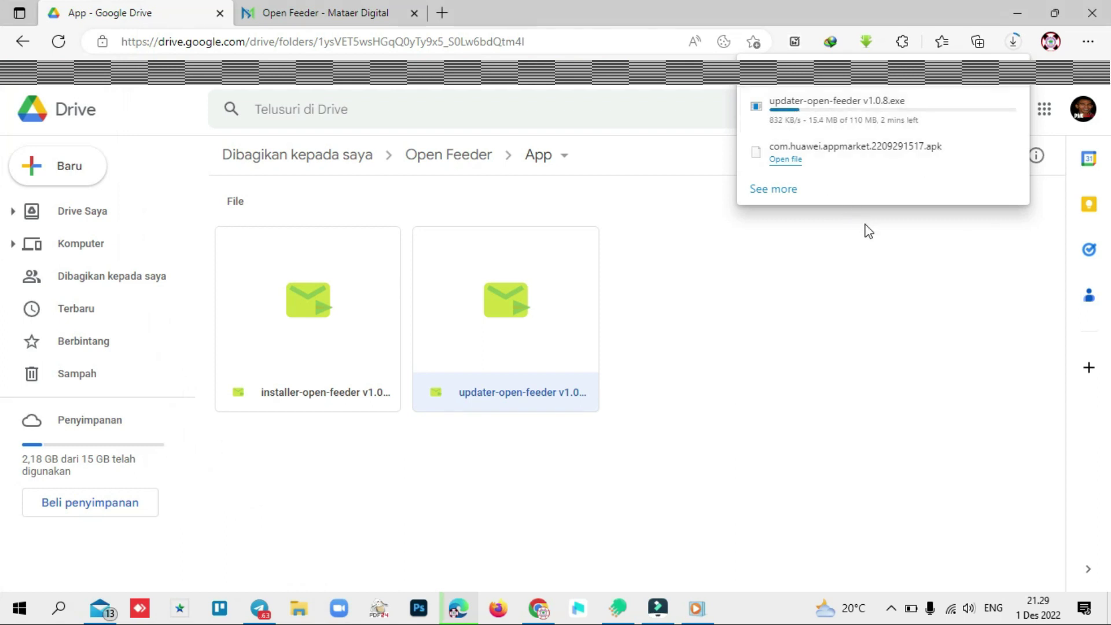
# - Check the first existing-user installation step in Telegram and close the Open Feeder application window
pyautogui.click(259, 608)
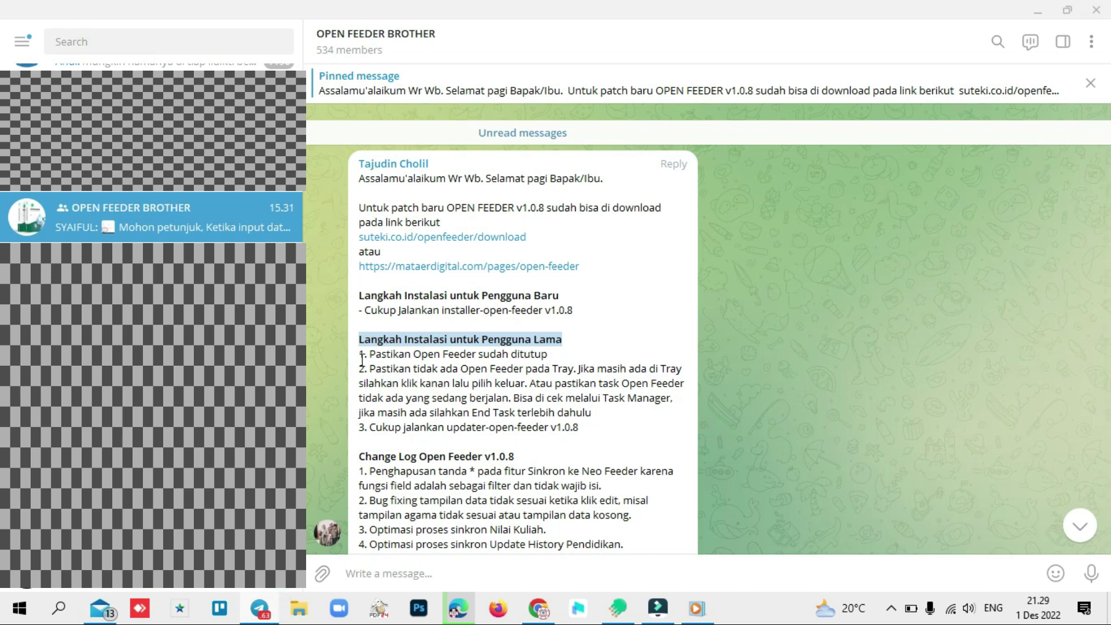
pyautogui.moveTo(362, 355); pyautogui.dragTo(554, 354)
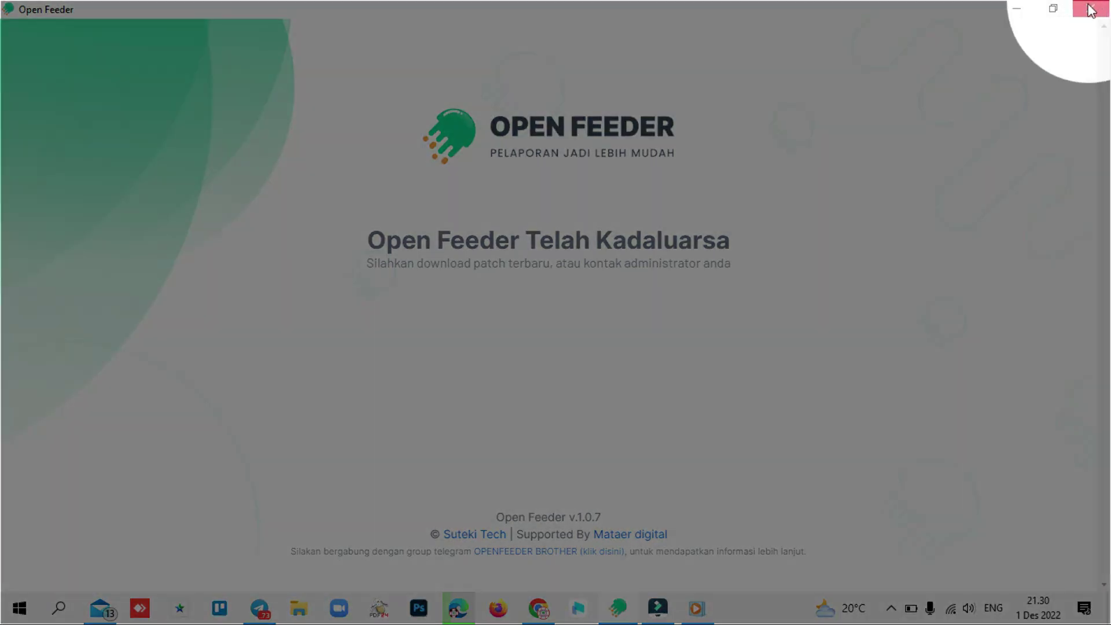
pyautogui.click(1090, 11)
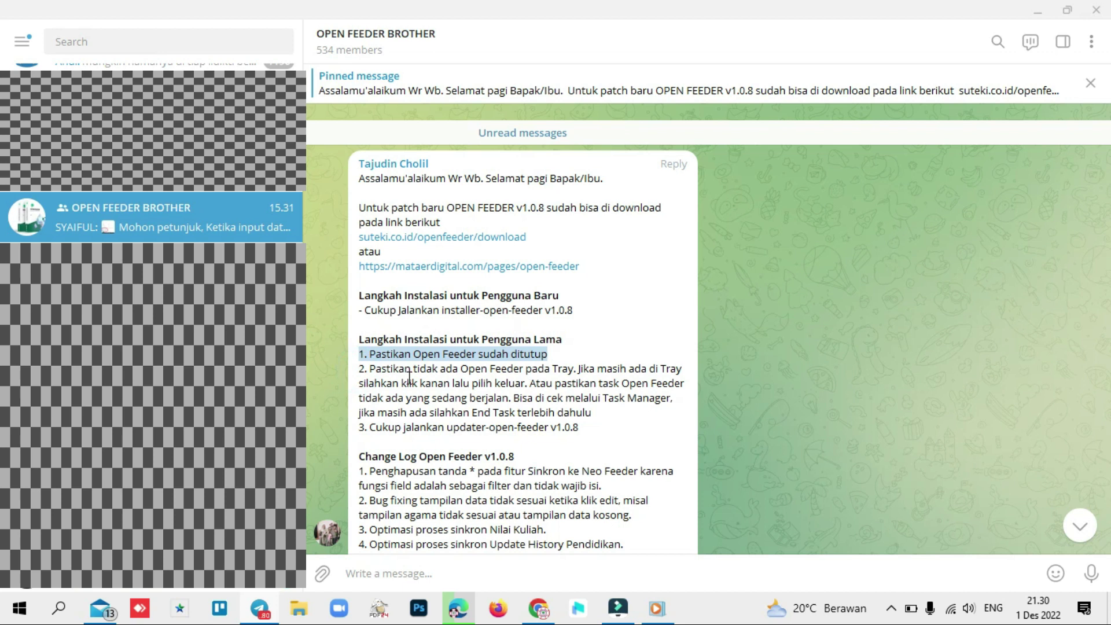
# - Check the second existing-user installation step and quit both Open Feeder instances still running in the system tray
pyautogui.moveTo(361, 370); pyautogui.dragTo(613, 416)
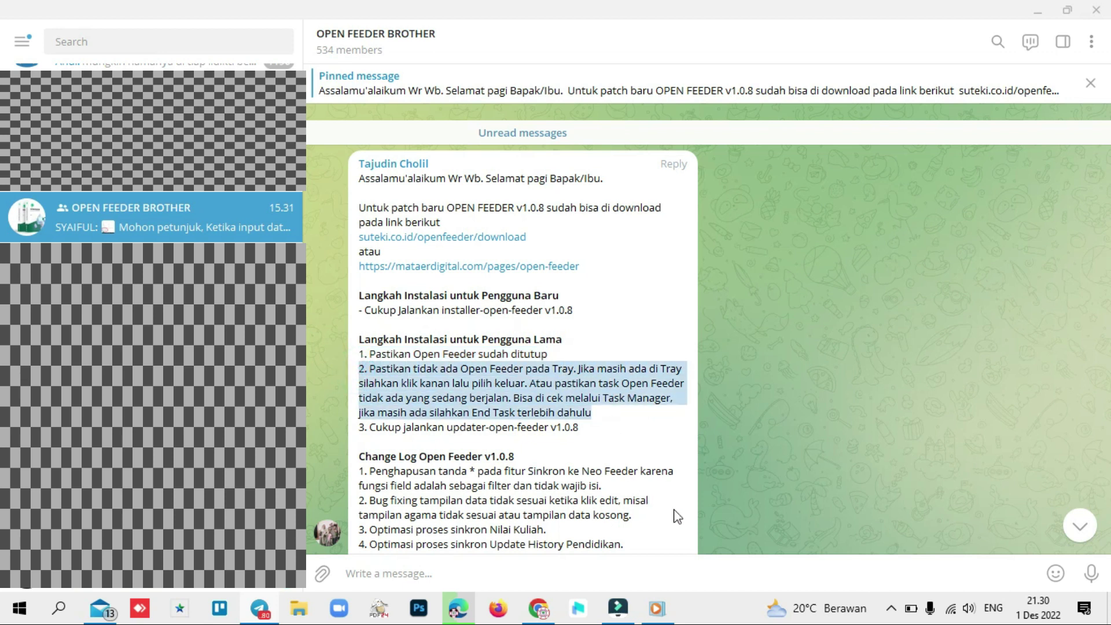
pyautogui.click(891, 608)
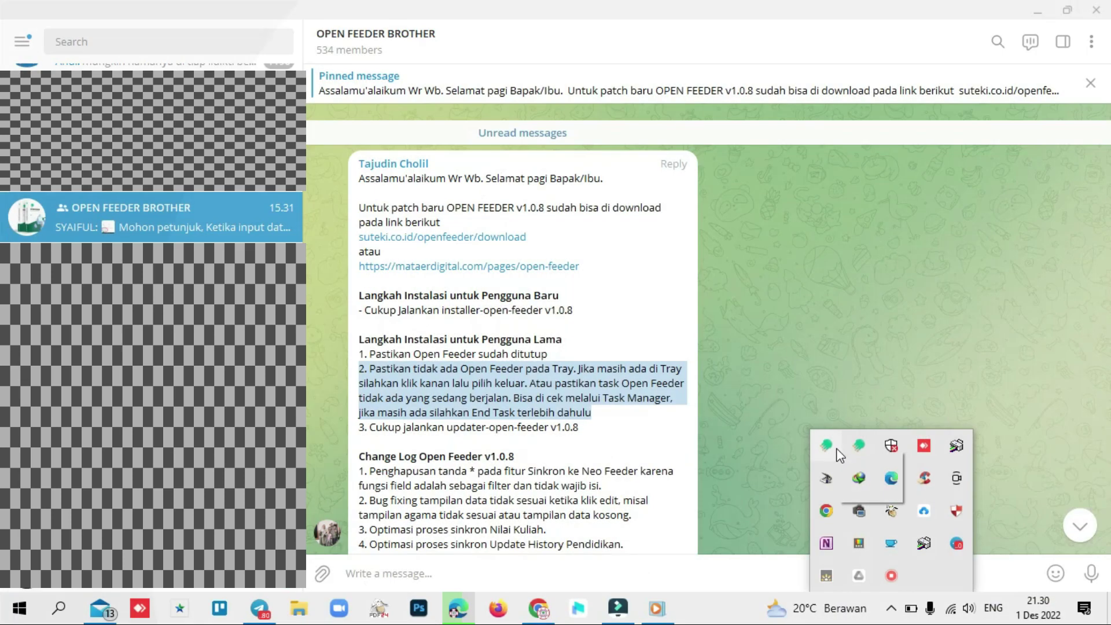
pyautogui.rightClick(829, 449)
pyautogui.click(870, 490)
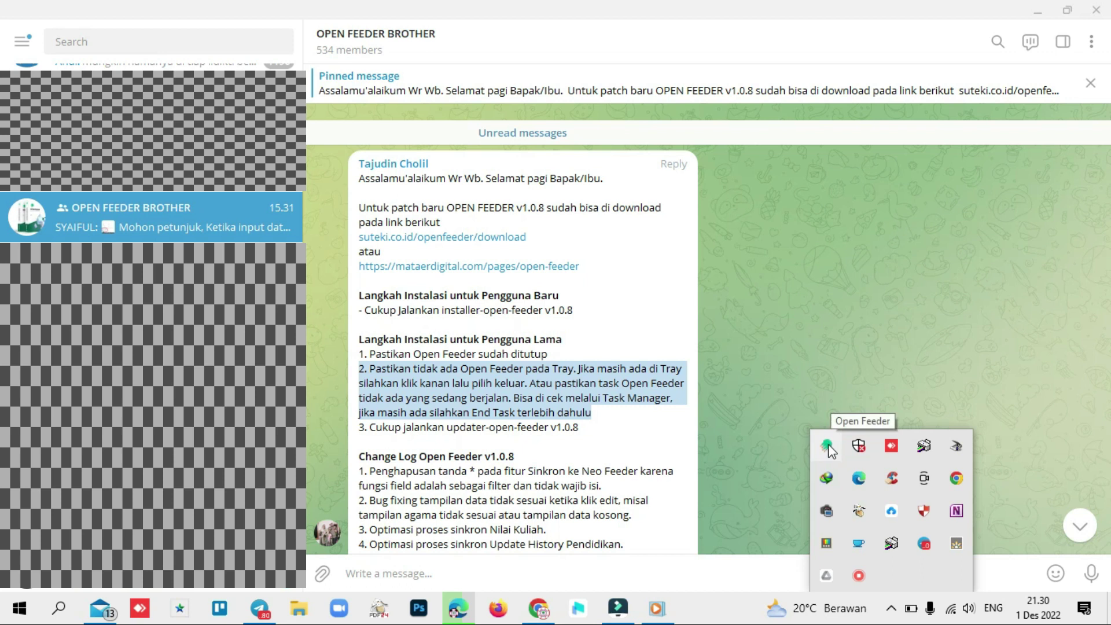
pyautogui.rightClick(827, 446)
pyautogui.click(845, 481)
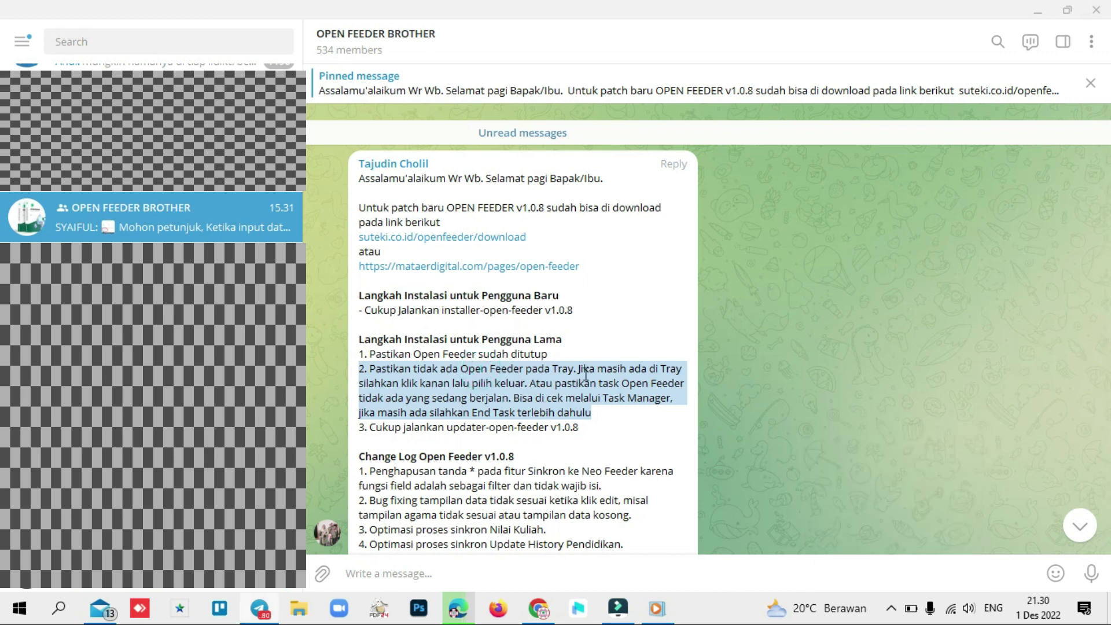
# - Check in Task Manager, as the second installation step advises, whether any Open Feeder task is still running, and close it
pyautogui.moveTo(530, 384)
pyautogui.mouseDown()
pyautogui.moveTo(657, 386)
pyautogui.moveTo(513, 398)
pyautogui.mouseUp()
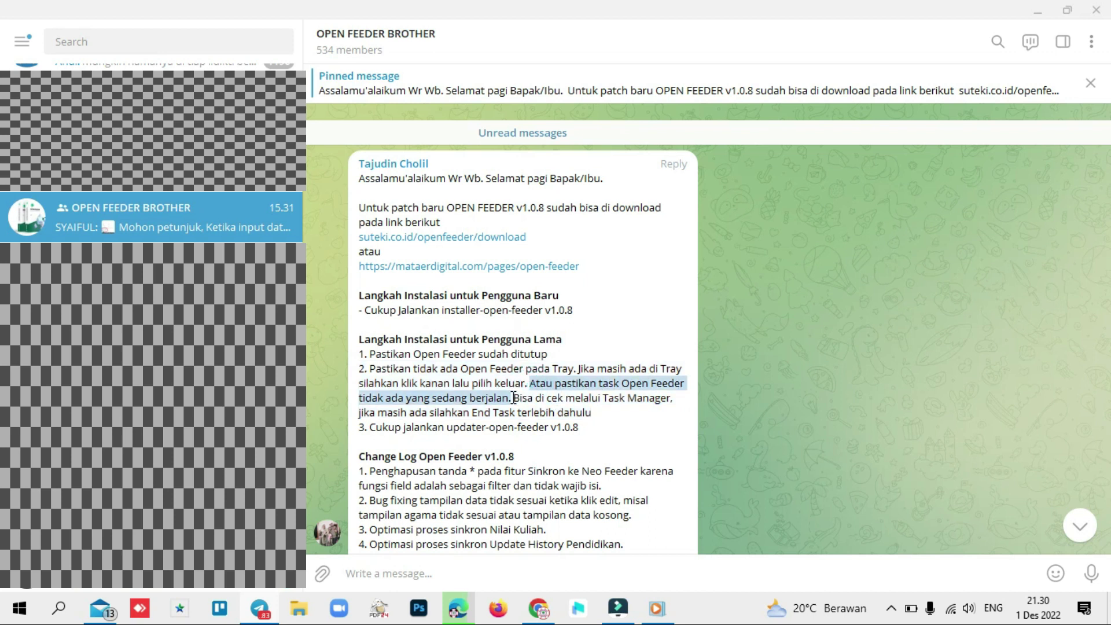
pyautogui.rightClick(705, 615)
pyautogui.click(735, 532)
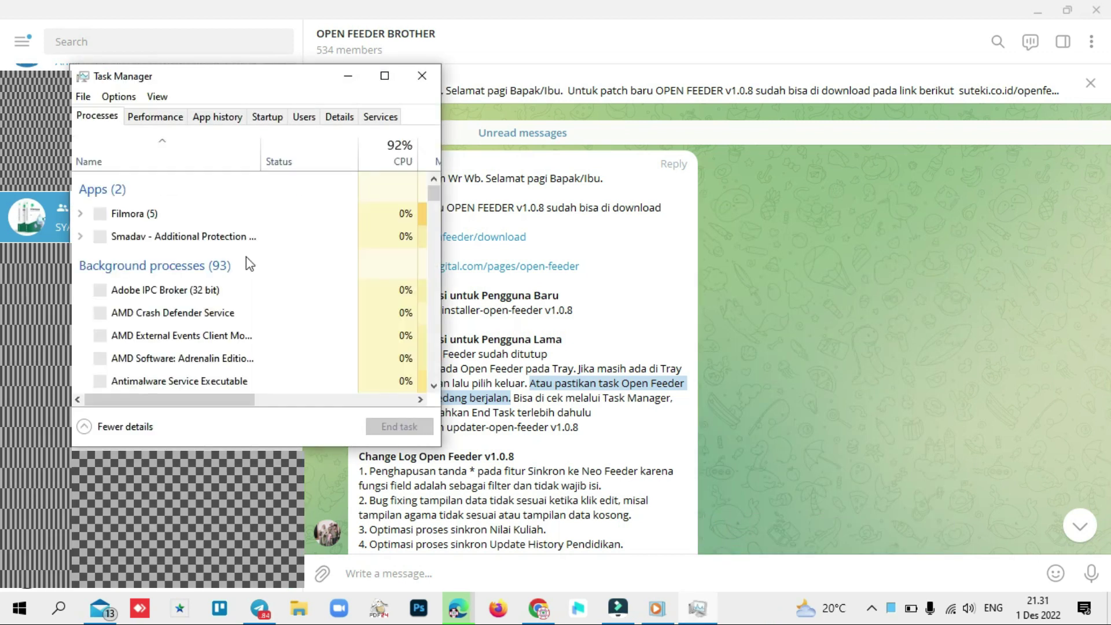
pyautogui.moveTo(432, 195); pyautogui.dragTo(433, 396)
pyautogui.click(422, 76)
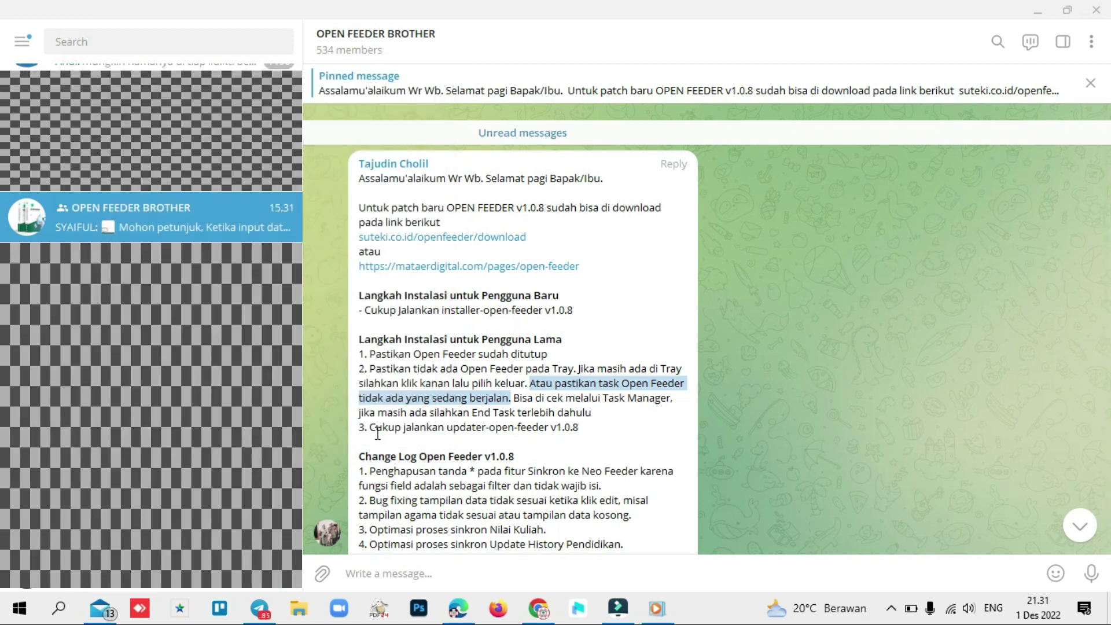
# - Check the third installation step in Telegram, switch to Edge and keep the flagged updater-open-feeder v1.0.8.exe download despite the SmartScreen warning
pyautogui.moveTo(359, 427); pyautogui.dragTo(585, 429)
pyautogui.click(459, 609)
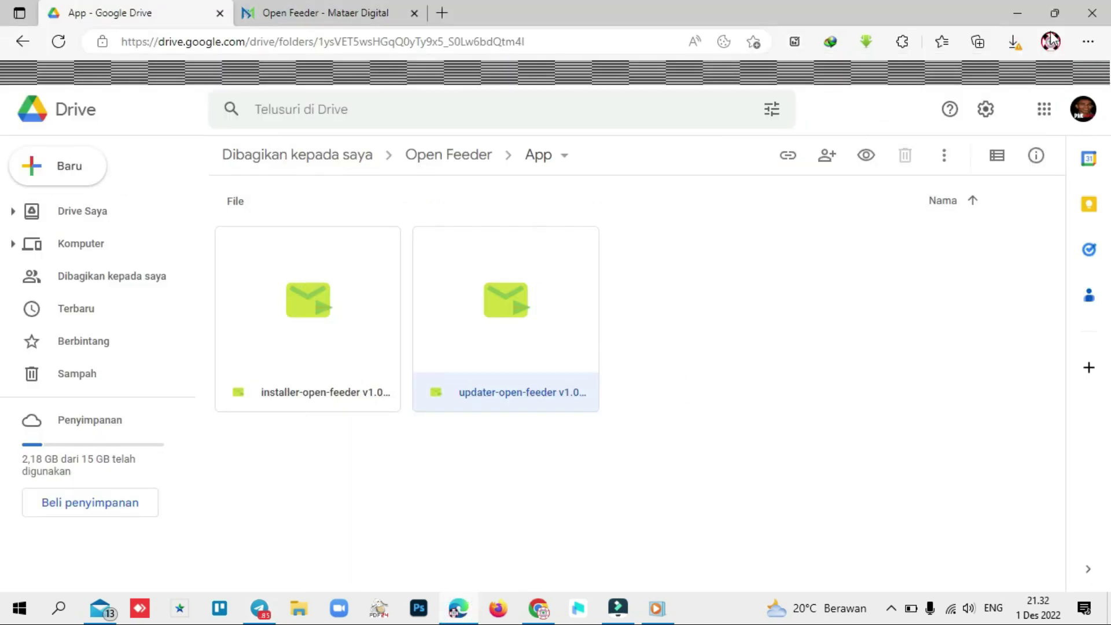
pyautogui.click(1013, 43)
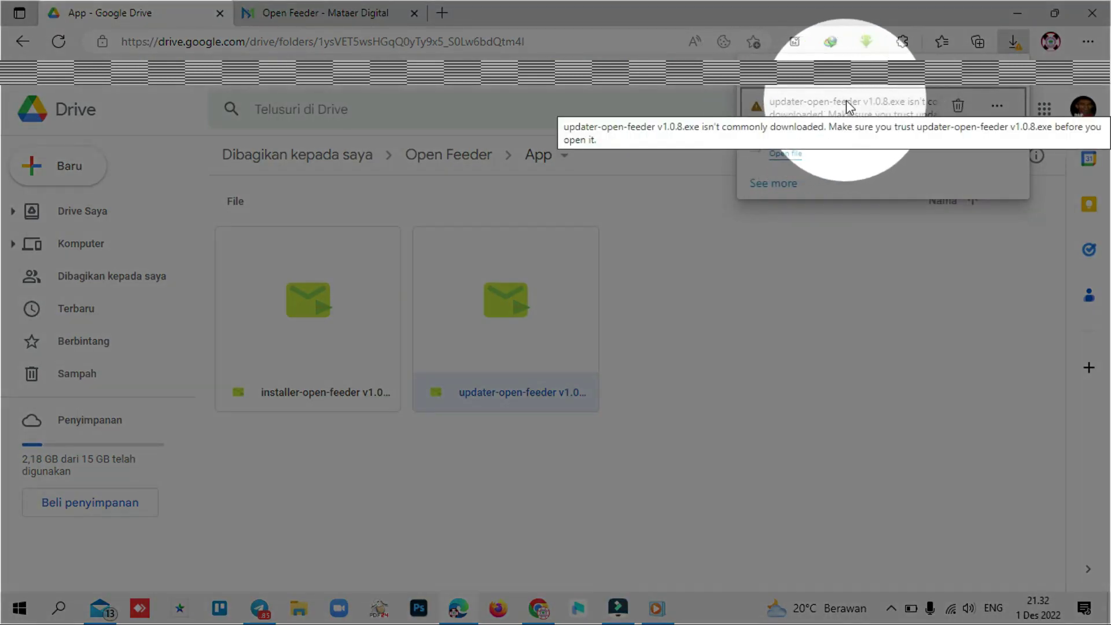
pyautogui.click(997, 106)
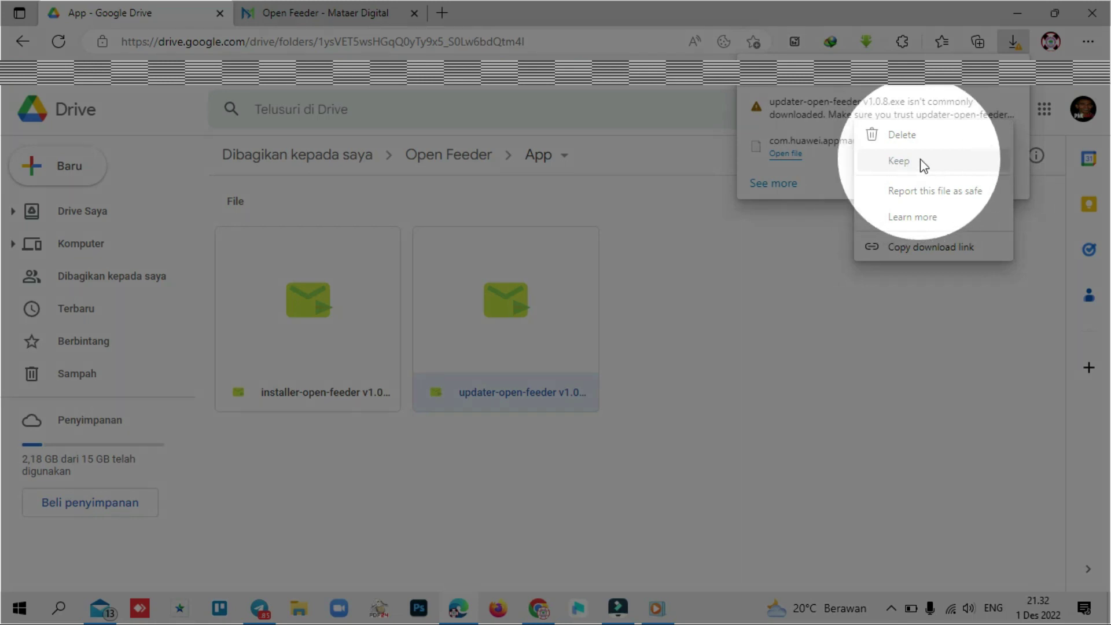
pyautogui.click(915, 162)
pyautogui.click(867, 304)
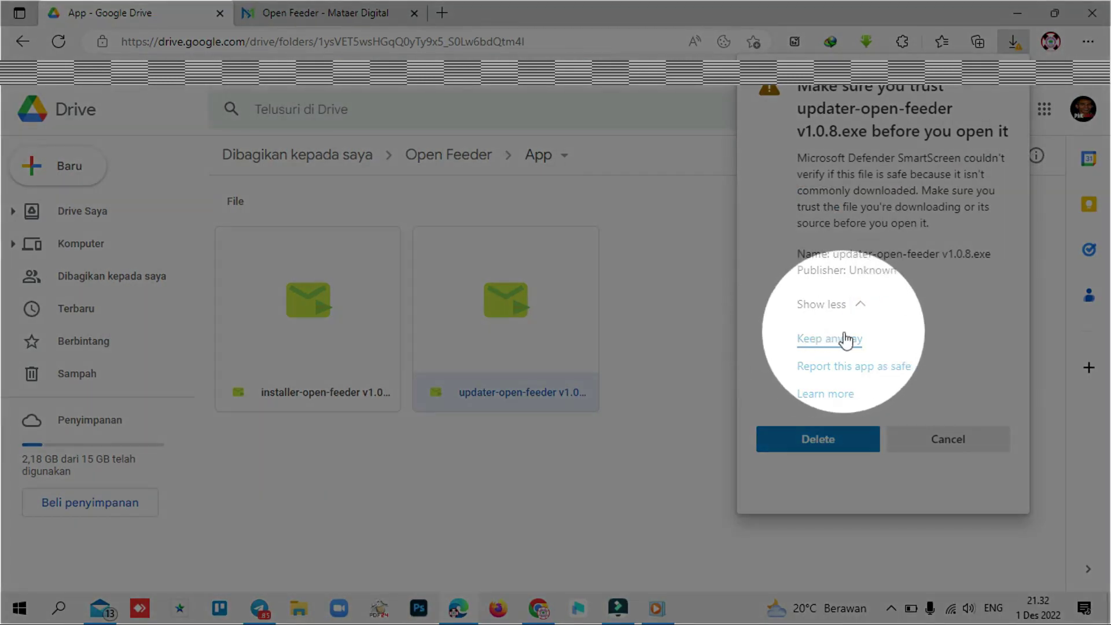
pyautogui.click(837, 341)
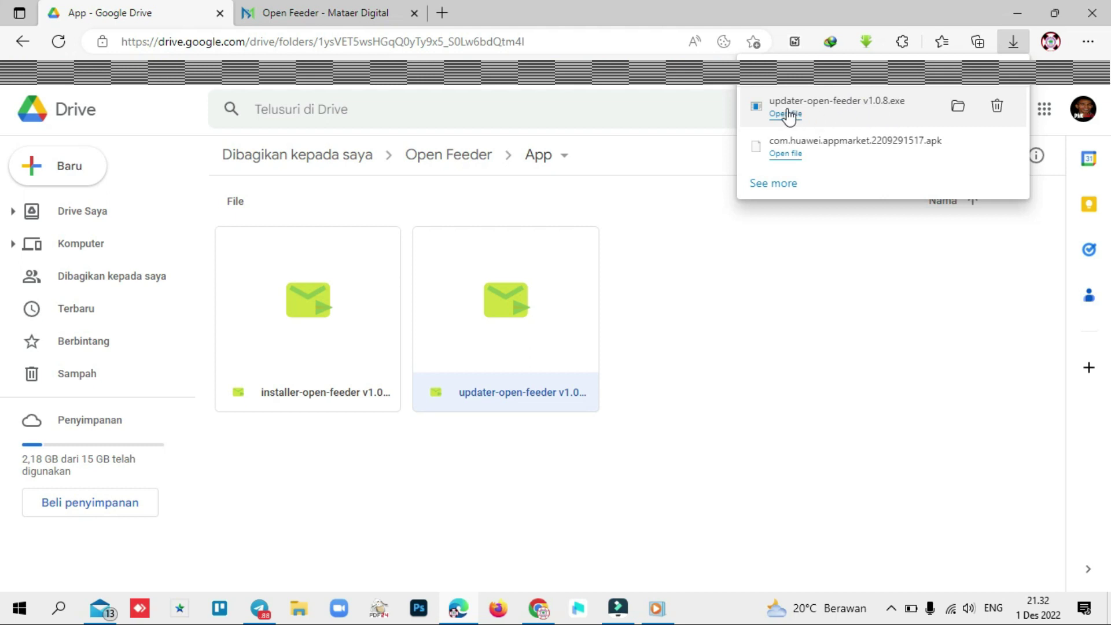
# - Open the downloaded updater-open-feeder v1.0.8.exe and allow it to run anyway past the Windows SmartScreen block
pyautogui.click(786, 114)
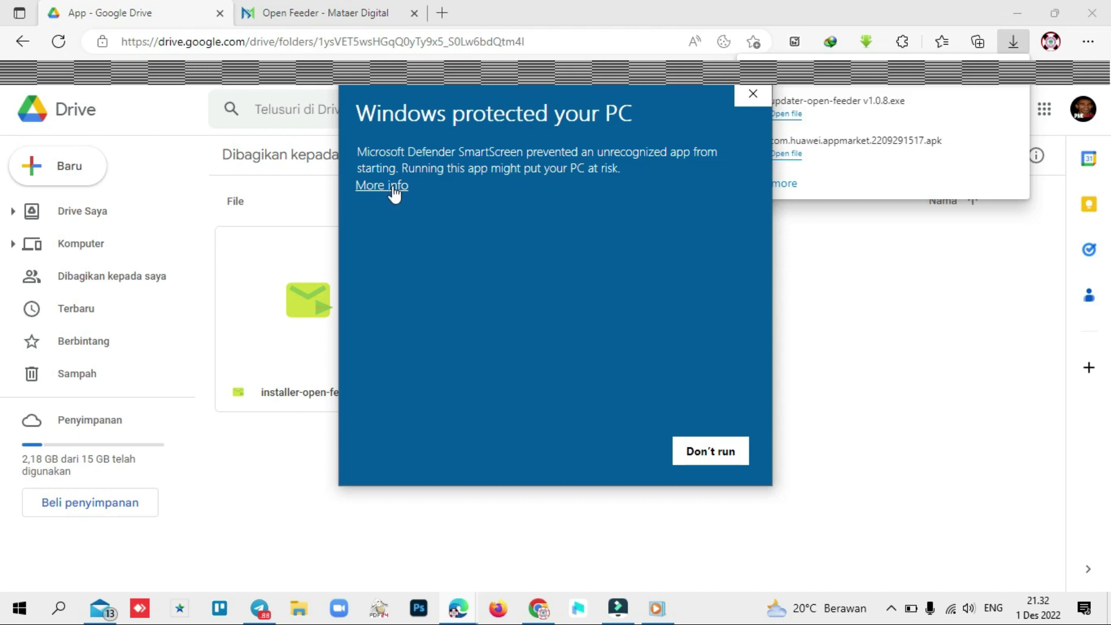
pyautogui.moveTo(359, 114); pyautogui.dragTo(637, 111)
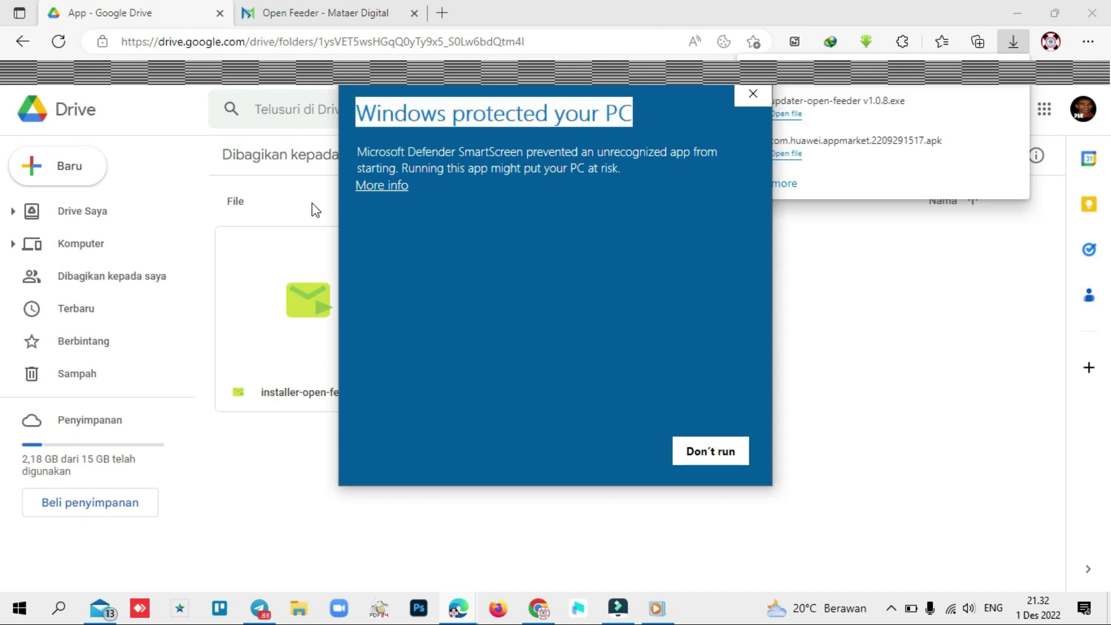
pyautogui.click(381, 192)
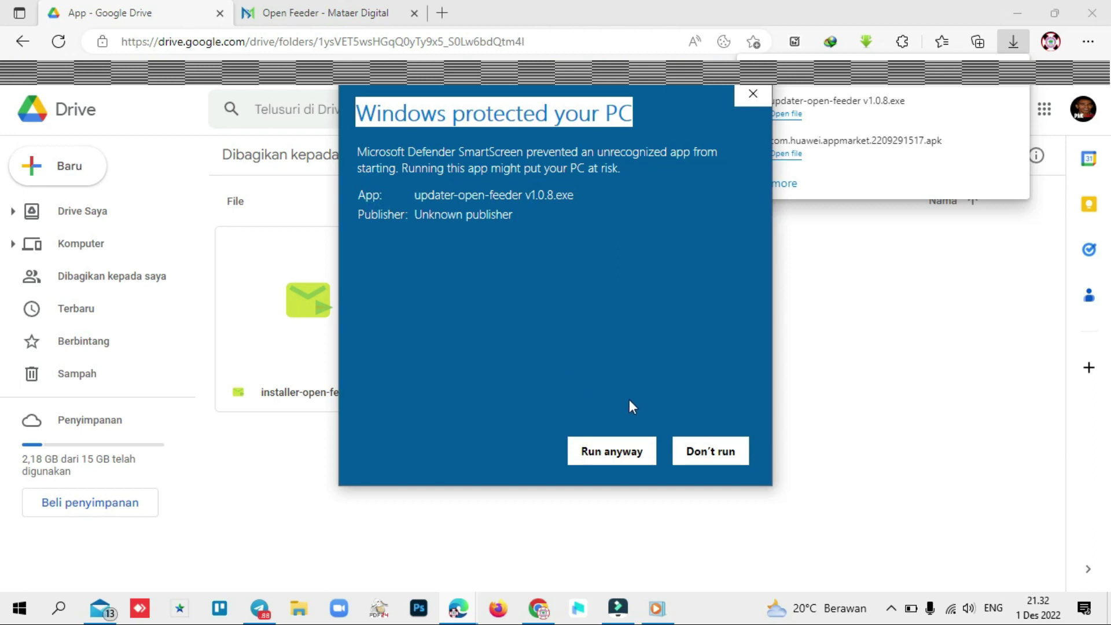
pyautogui.click(609, 453)
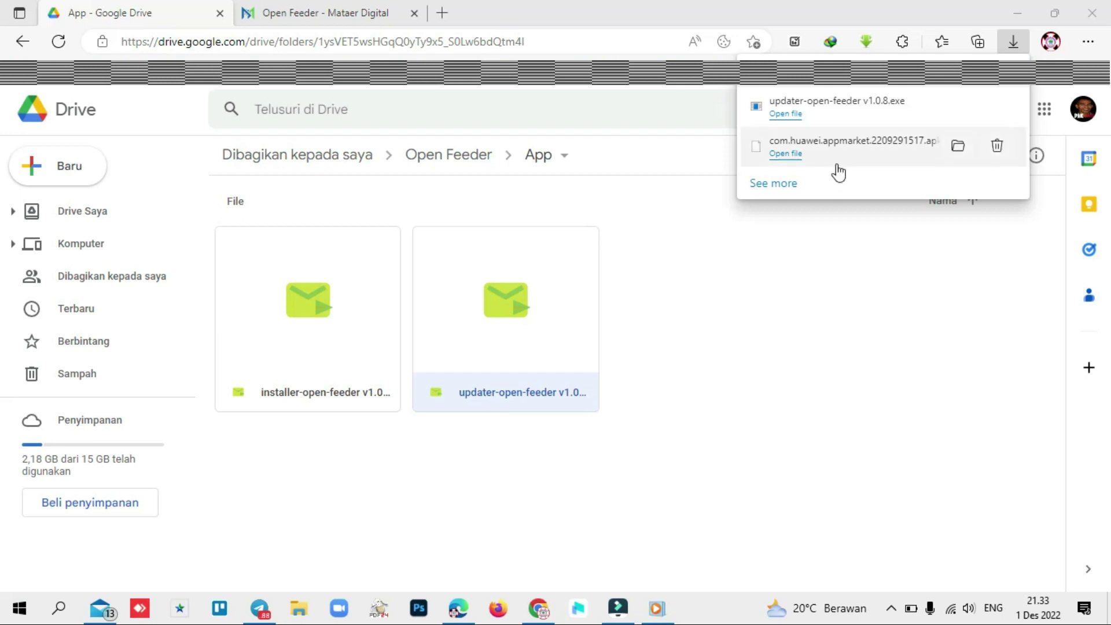
# - Minimise the windows behind Setup, install Open Feeder 1.0.8 with a desktop shortcut, and finish with Launch Open Feeder enabled
pyautogui.click(1018, 13)
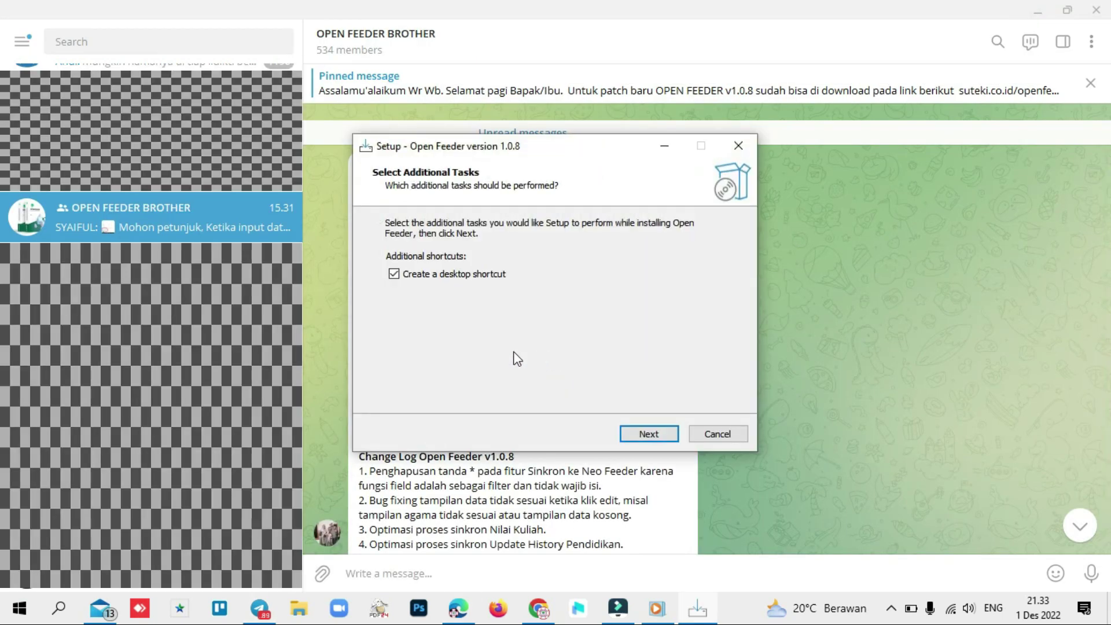
pyautogui.click(1038, 13)
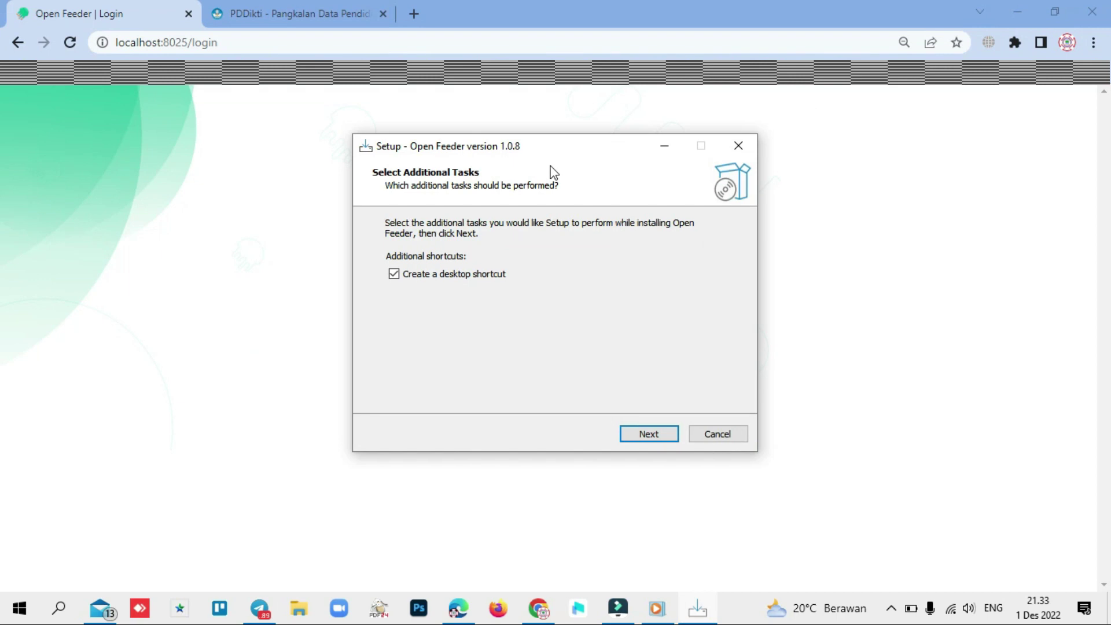
pyautogui.click(1017, 11)
pyautogui.click(639, 436)
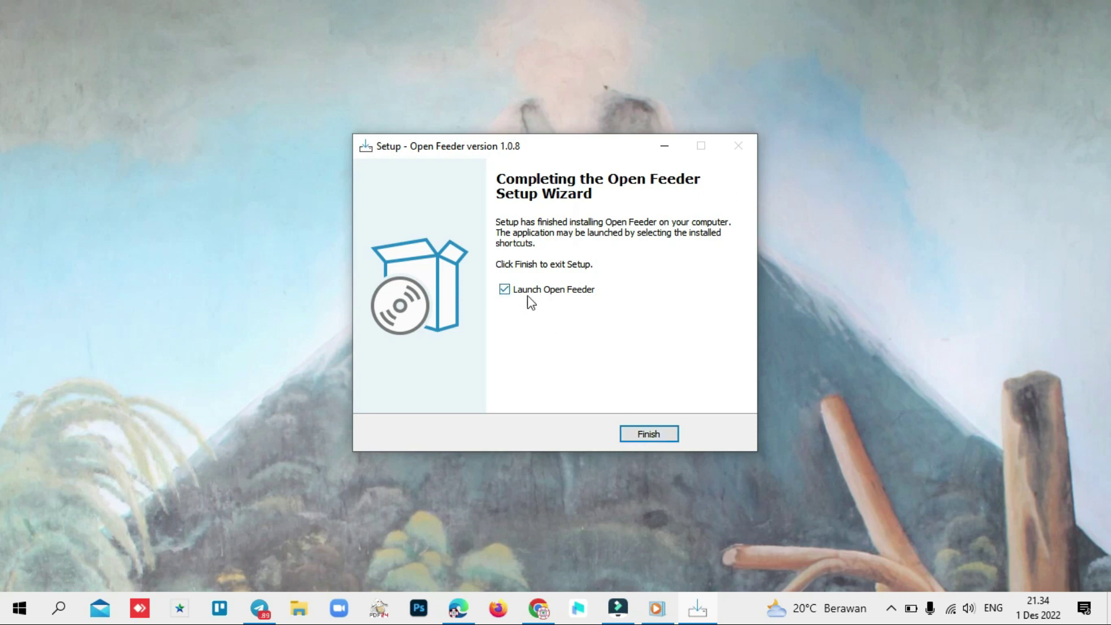
pyautogui.click(645, 433)
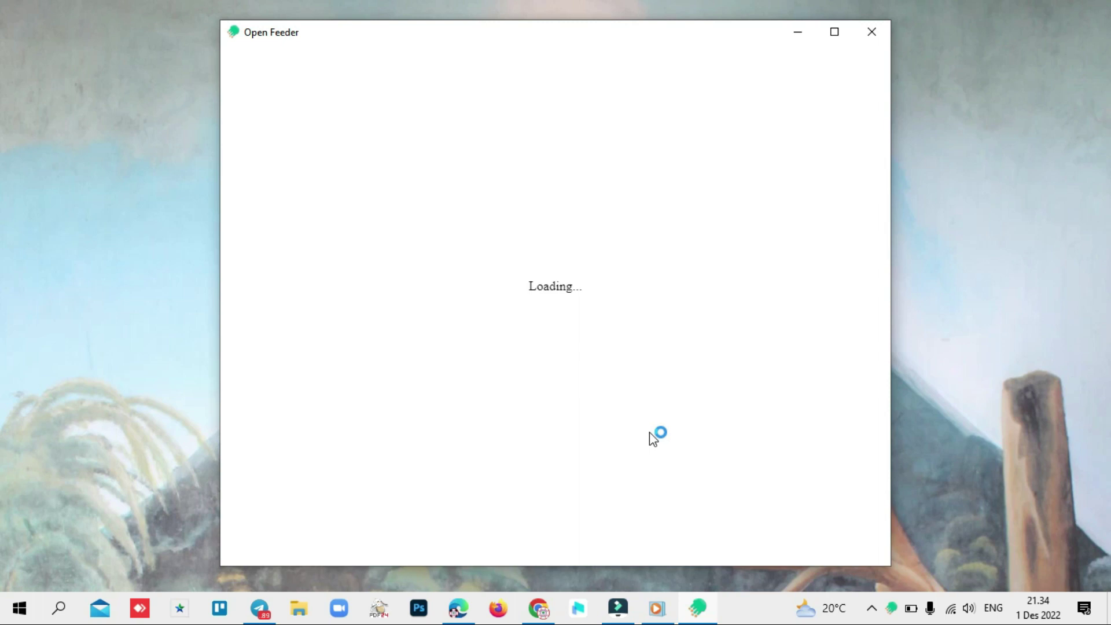
# - Maximise the Open Feeder window, check the version on the login page and select the 2022 / 2023 Ganjil period
pyautogui.click(835, 33)
pyautogui.moveTo(496, 498); pyautogui.dragTo(579, 497)
pyautogui.click(528, 390)
pyautogui.click(564, 434)
# - Enter the account username and password on the login form and log in to the Open Feeder portal
pyautogui.click(553, 251)
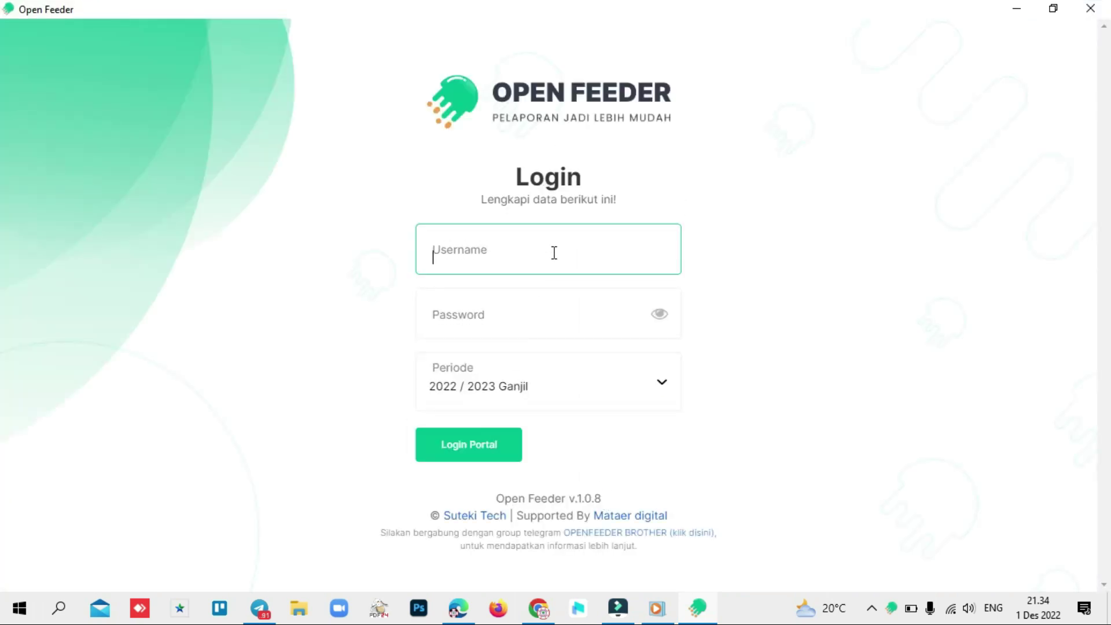
pyautogui.write('085002')
pyautogui.click(520, 311)
pyautogui.write('•••')
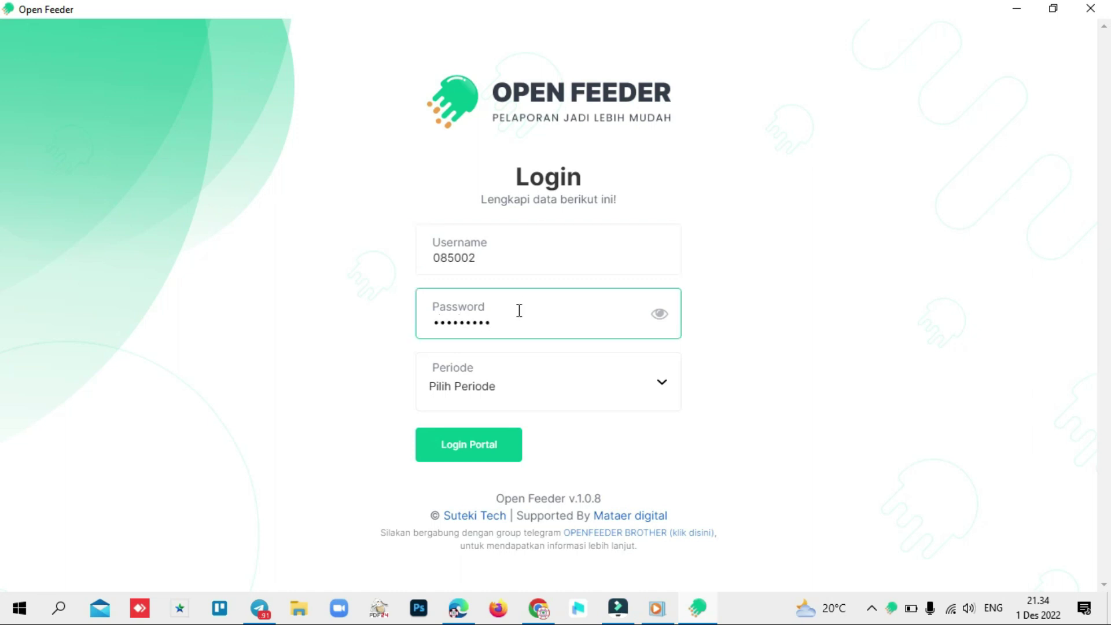
pyautogui.press('Tab')
pyautogui.click(479, 439)
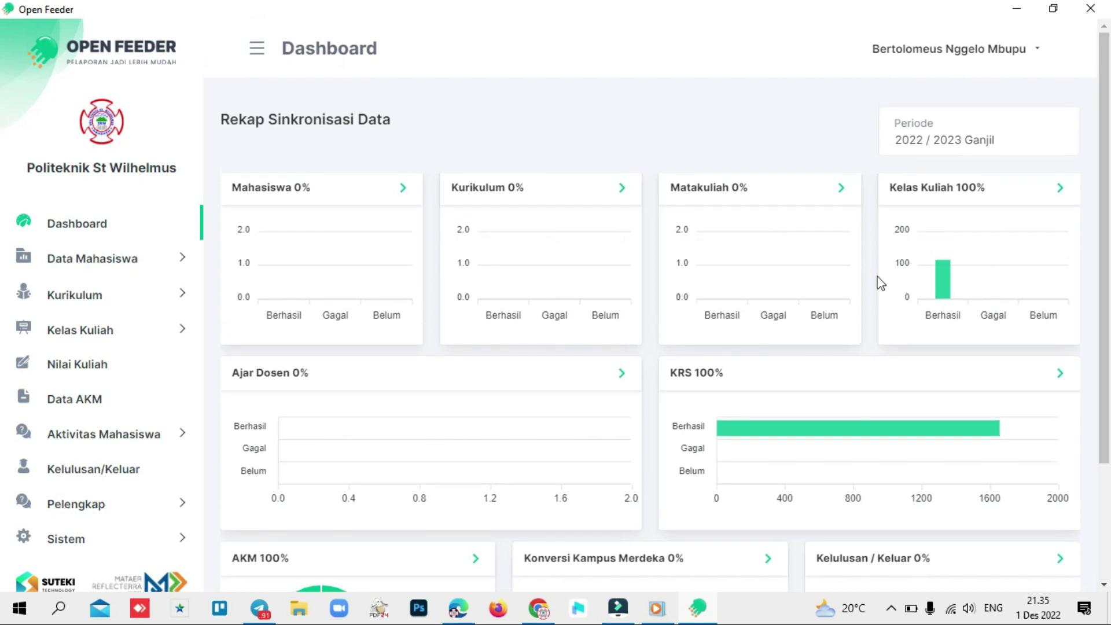
# - Open the Versi Aplikasi page under Sistem to check the installed Open Feeder version
pyautogui.click(116, 539)
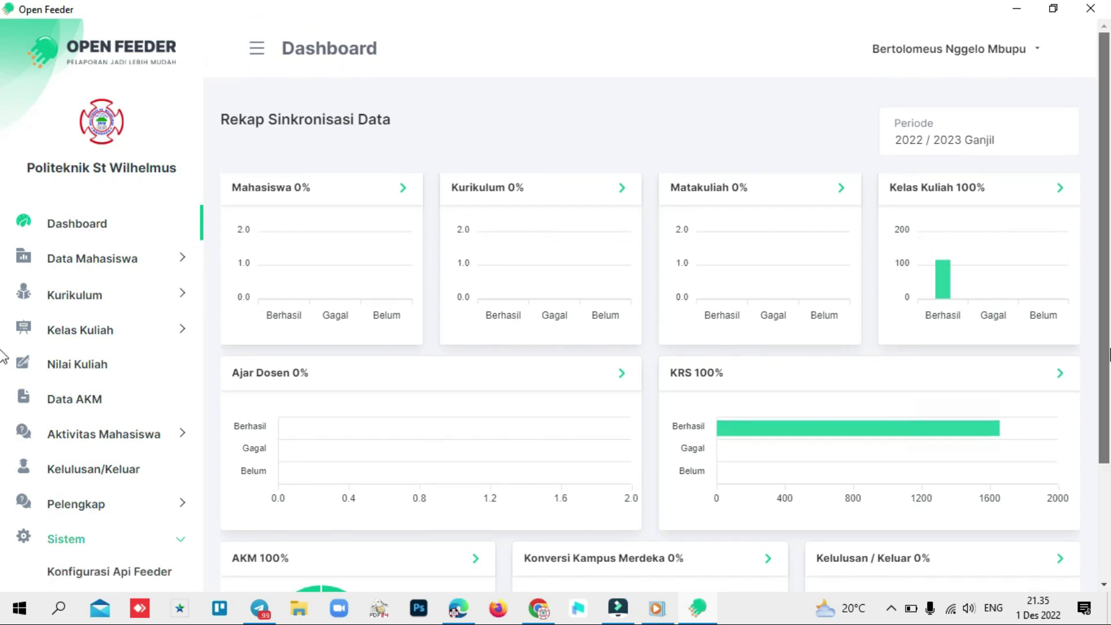
pyautogui.scroll(-3, 576, 453)
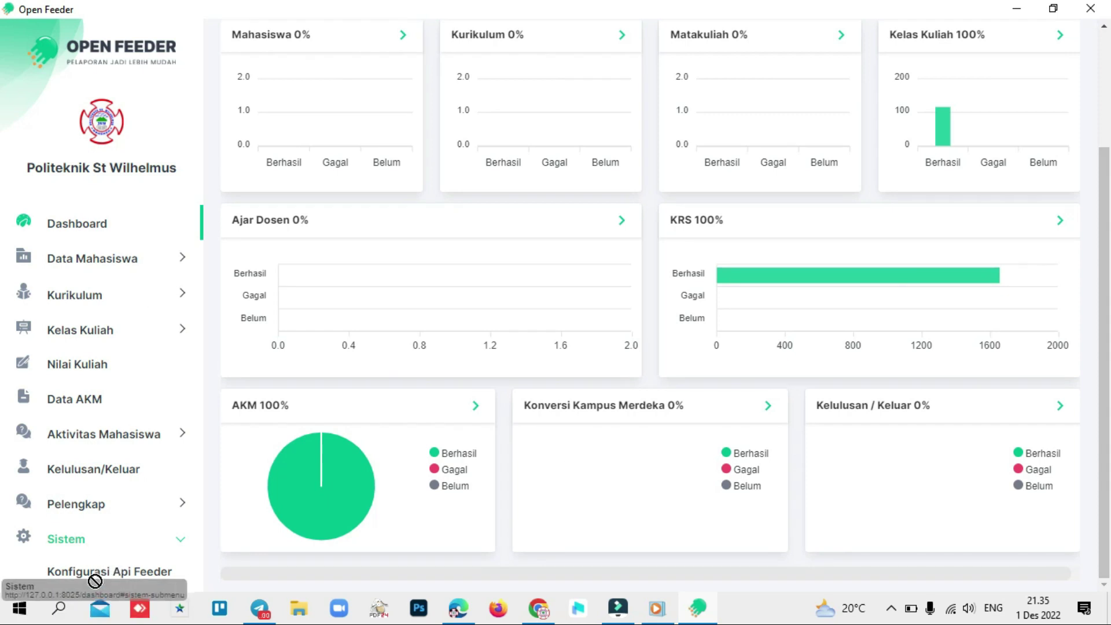
pyautogui.scroll(-4, 95, 556)
pyautogui.click(95, 504)
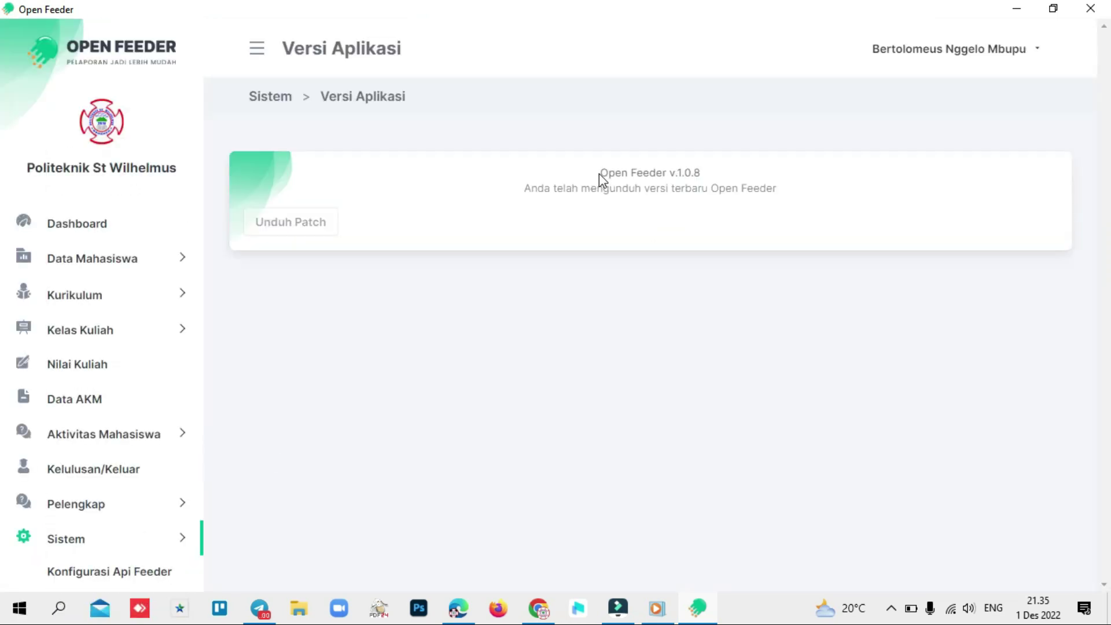